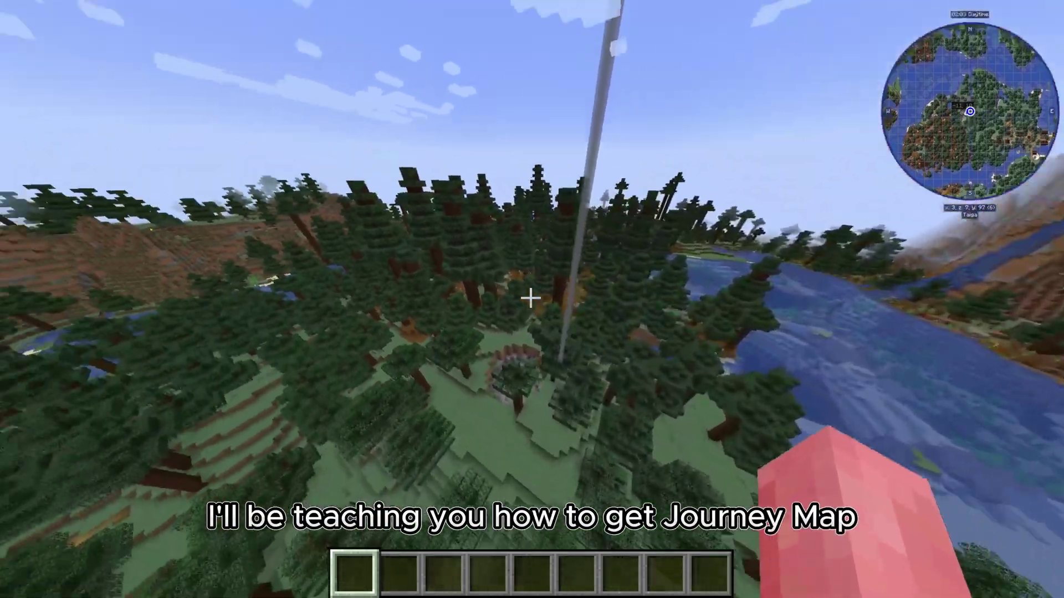
key(d)
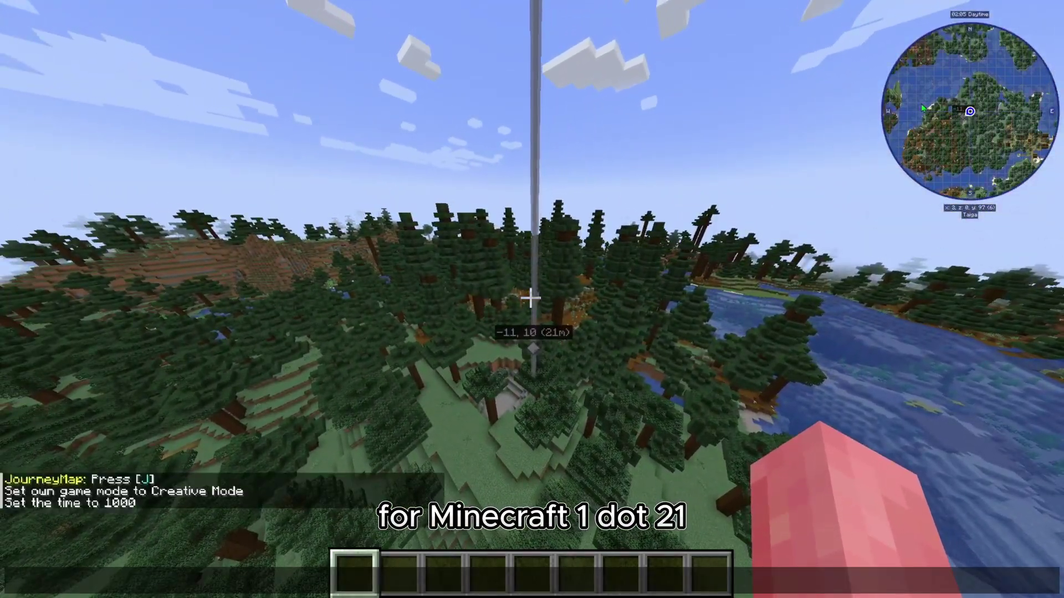
key(Escape)
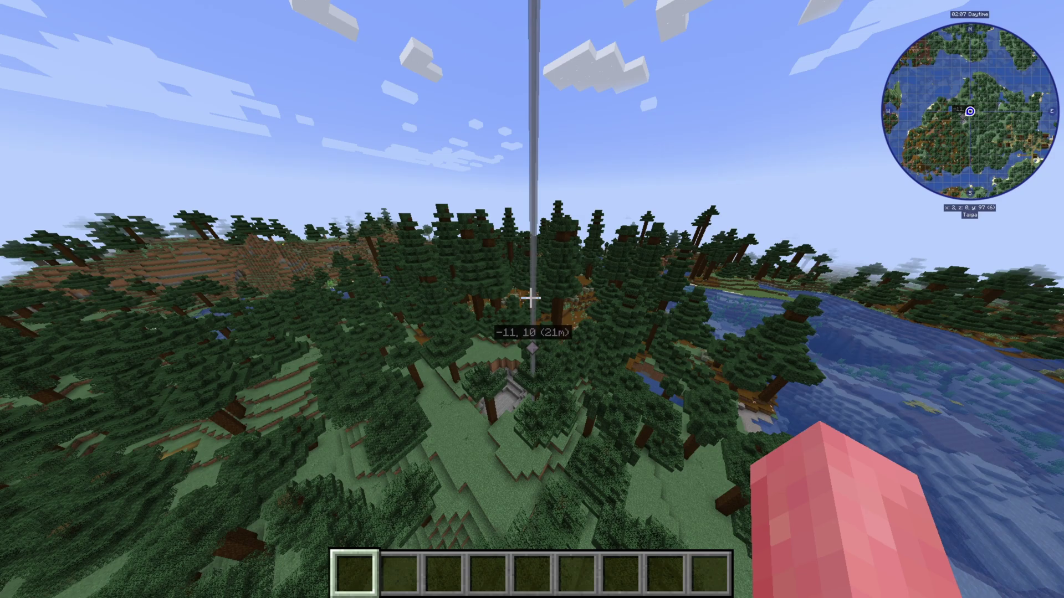
key(d)
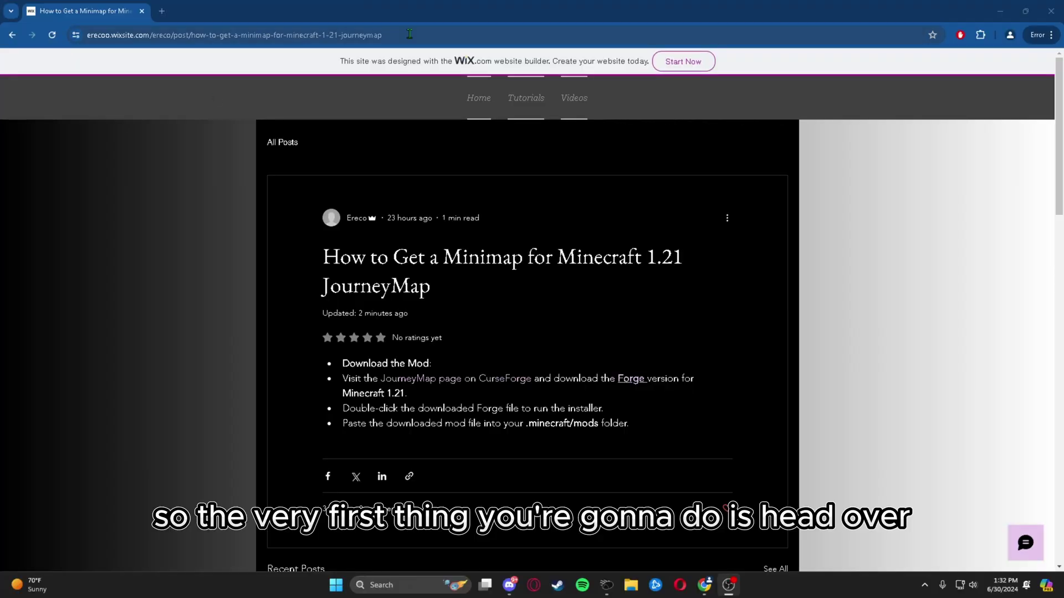
Open the JourneyMap page on CurseForge from the tutorial post and find the recent files for Minecraft 1.21.
drag(408, 35, 78, 66)
click(451, 269)
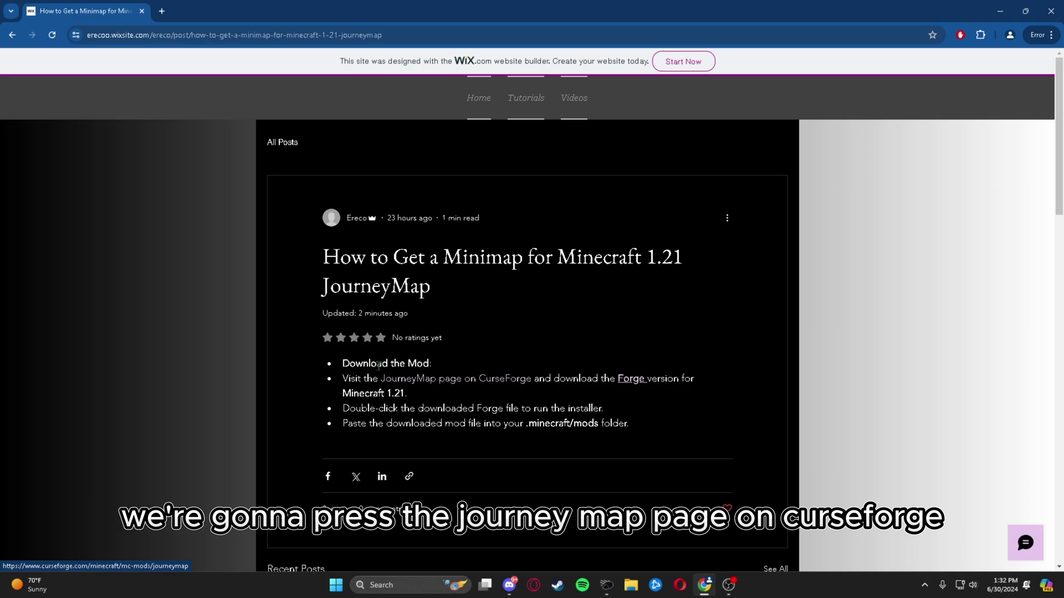
click(477, 378)
scroll(449, 370, down, 15)
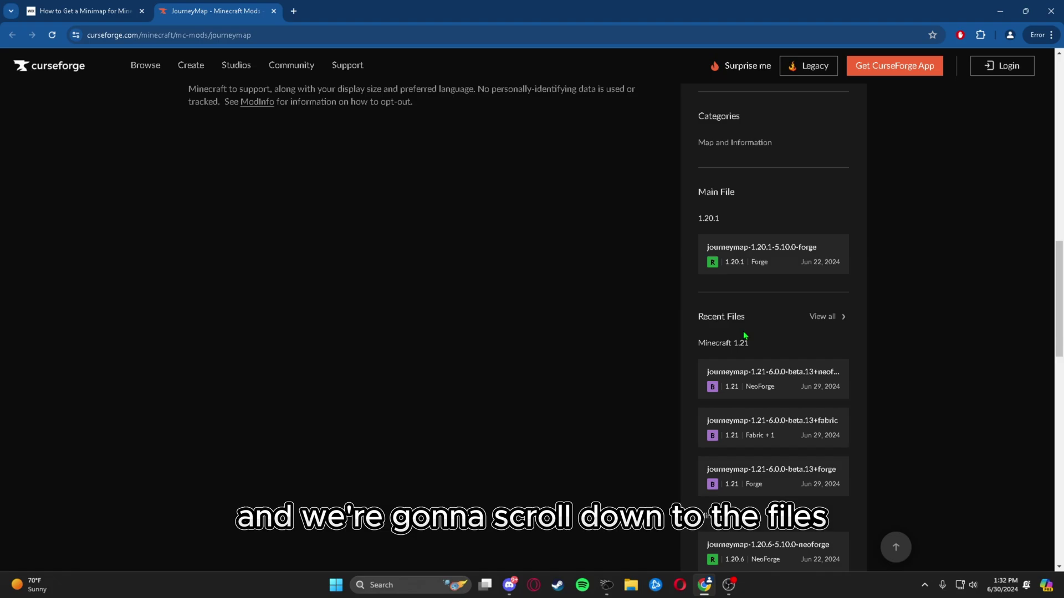
scroll(745, 336, down, 1)
drag(749, 287, 702, 288)
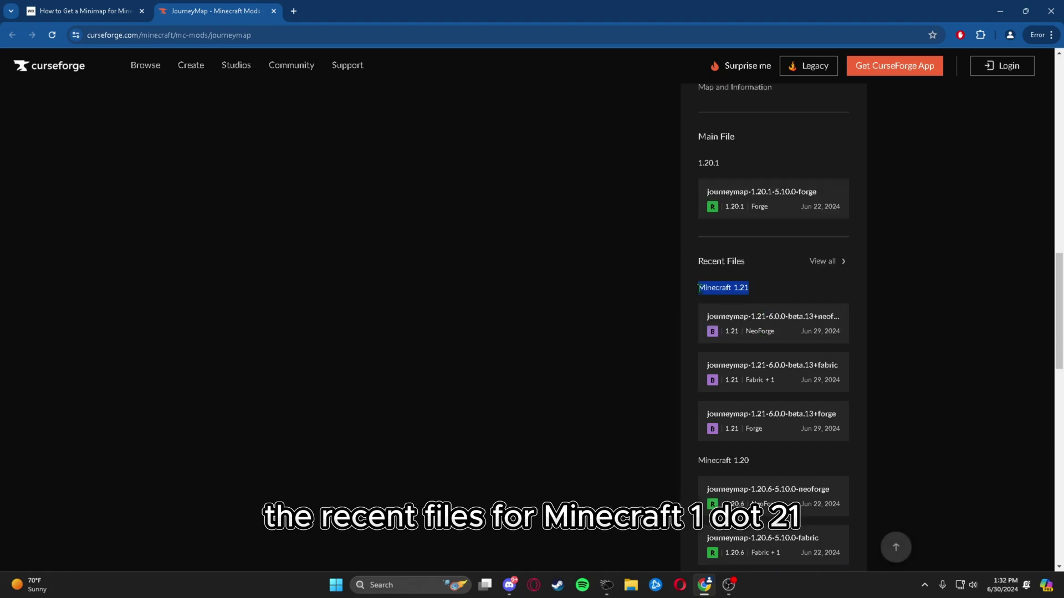
click(808, 298)
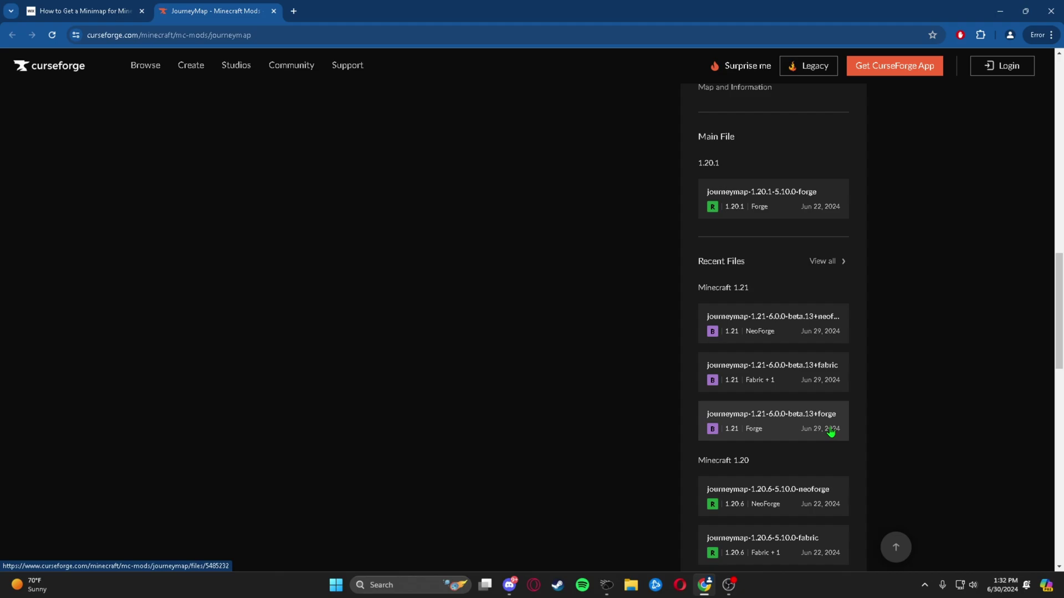
Download the journeymap-1.21-6.0.0-beta.13+forge file and keep the unverified download.
click(803, 429)
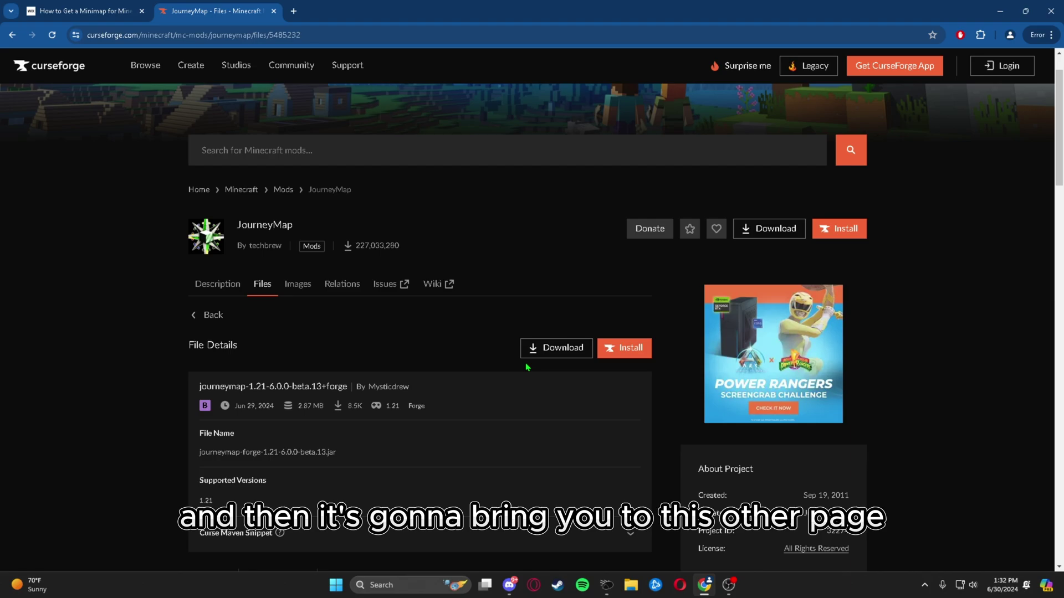
click(560, 348)
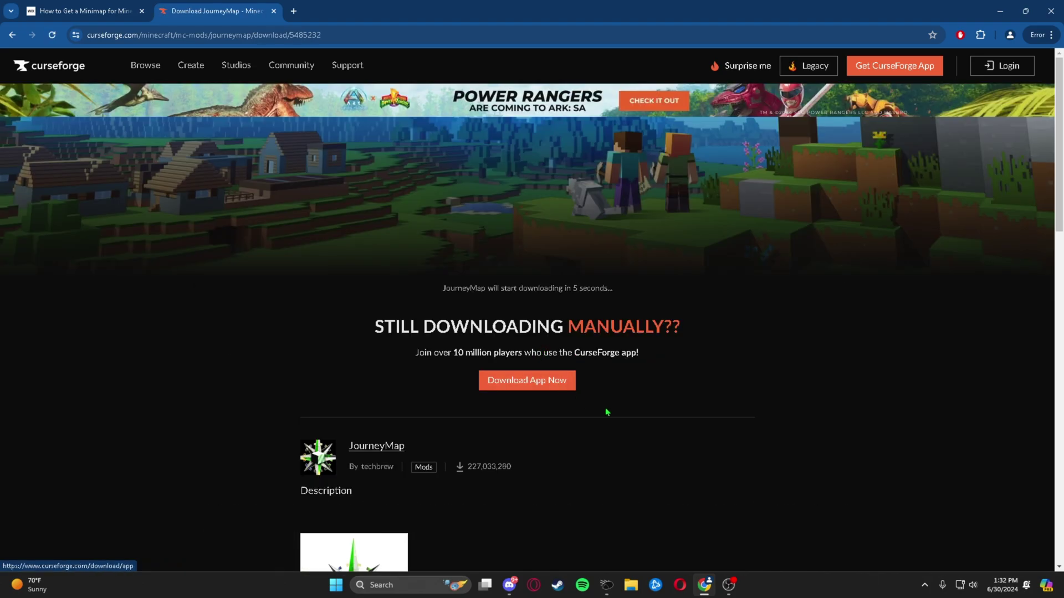
scroll(606, 411, down, 2)
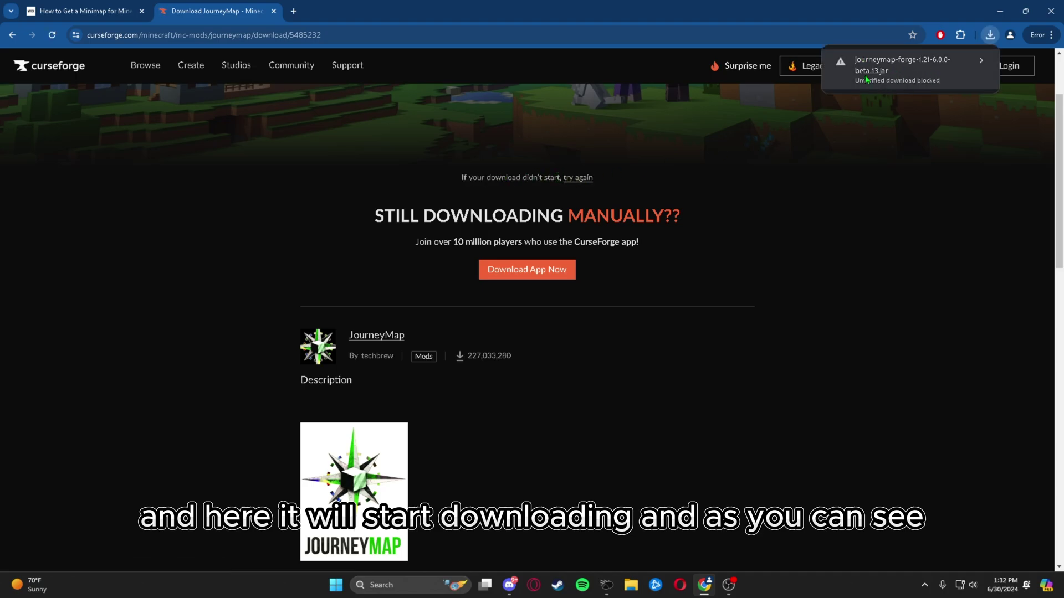
click(981, 64)
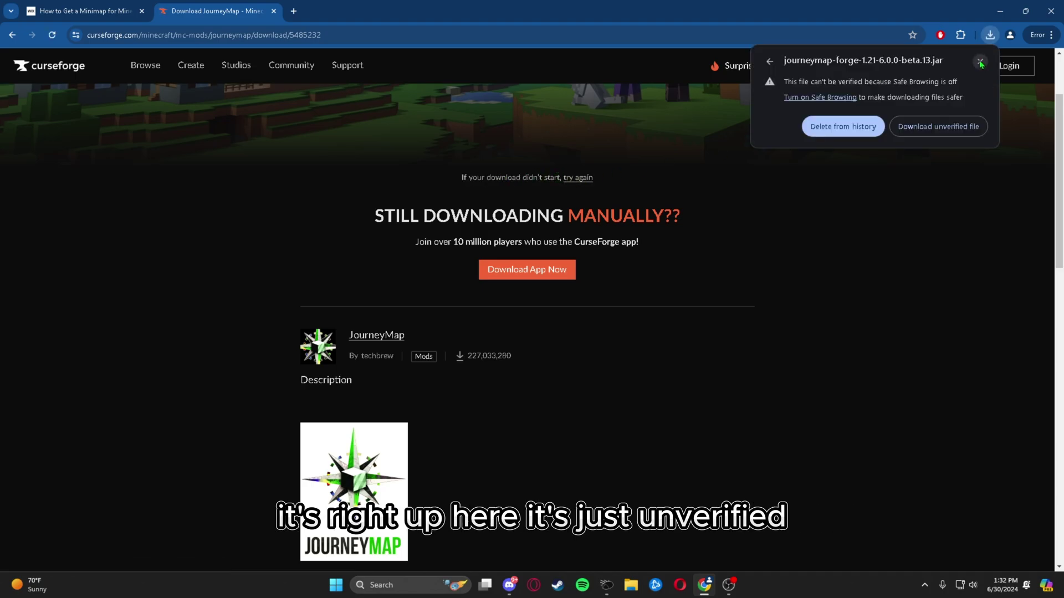
click(966, 133)
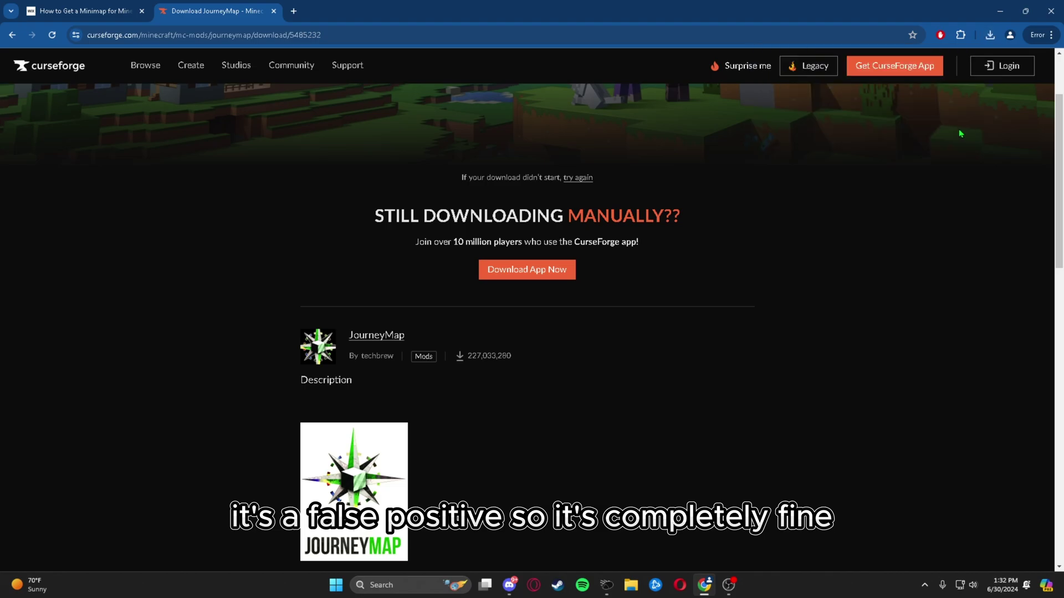
Open the Forge download page for Minecraft 1.21 from the link in the tutorial post.
click(86, 11)
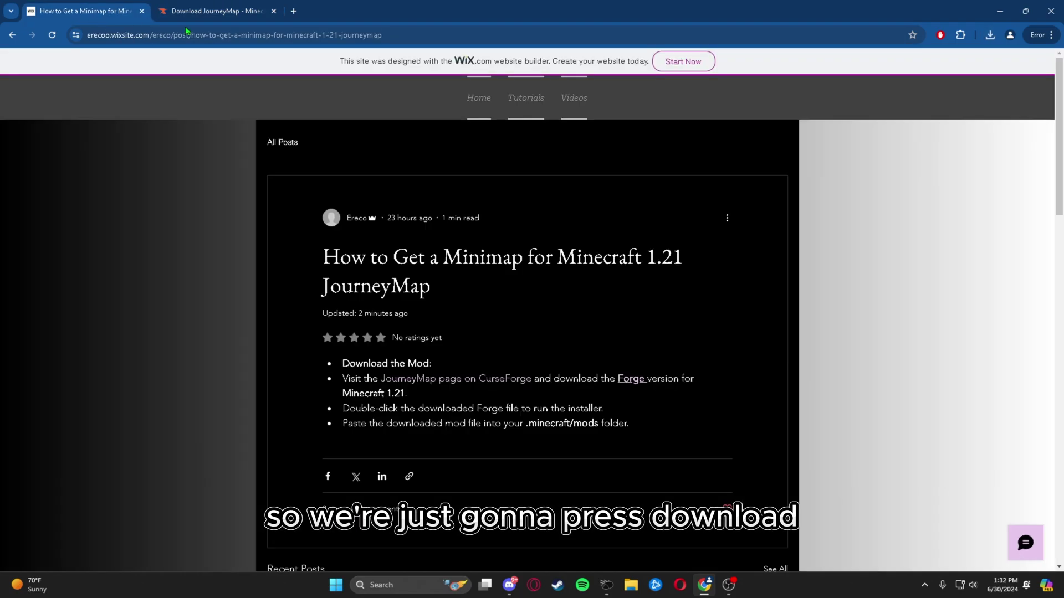
click(631, 379)
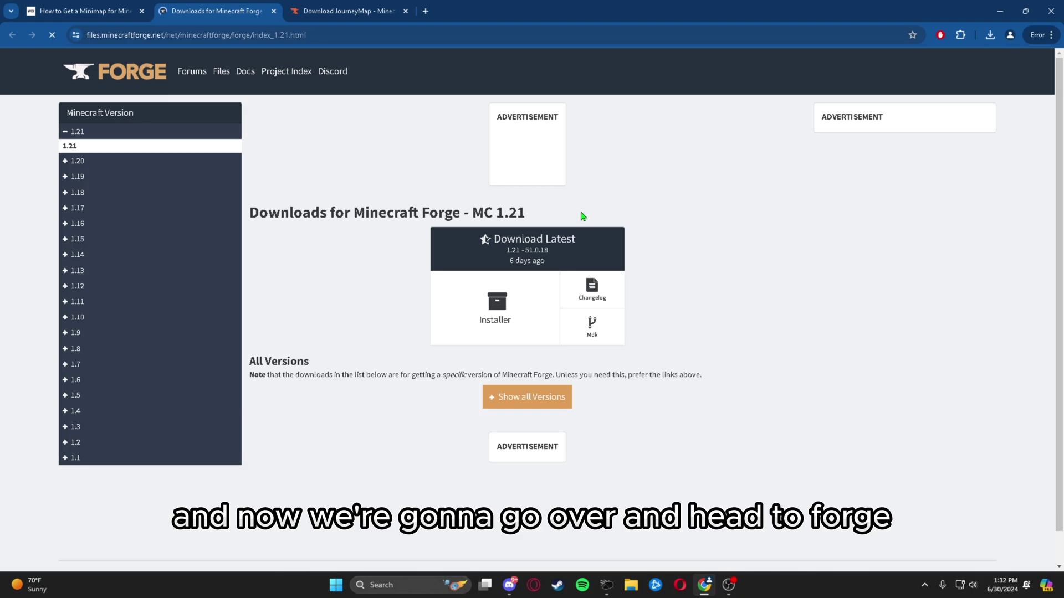
drag(526, 214, 497, 216)
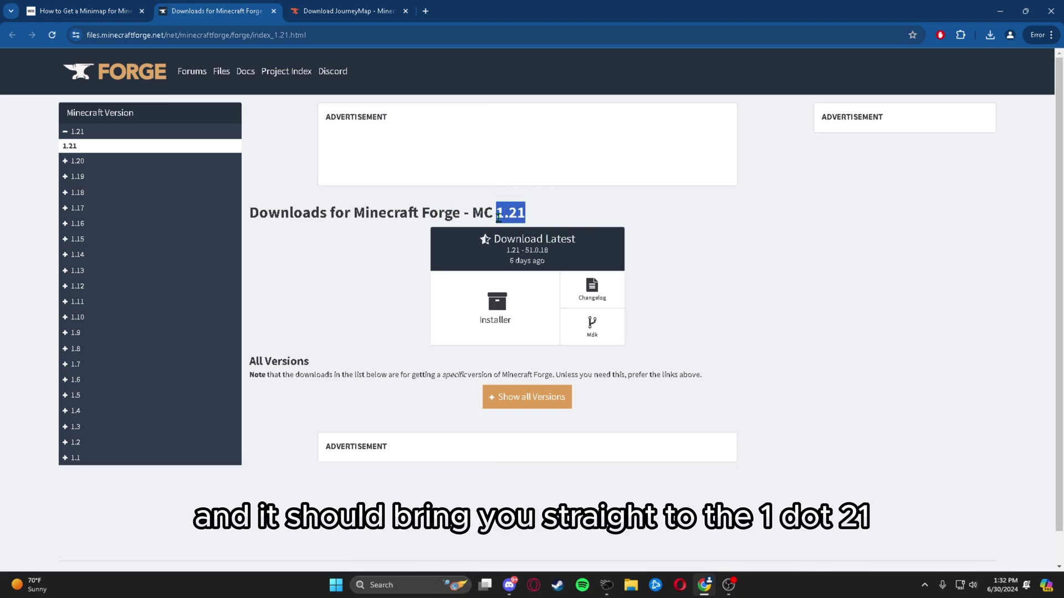
click(554, 218)
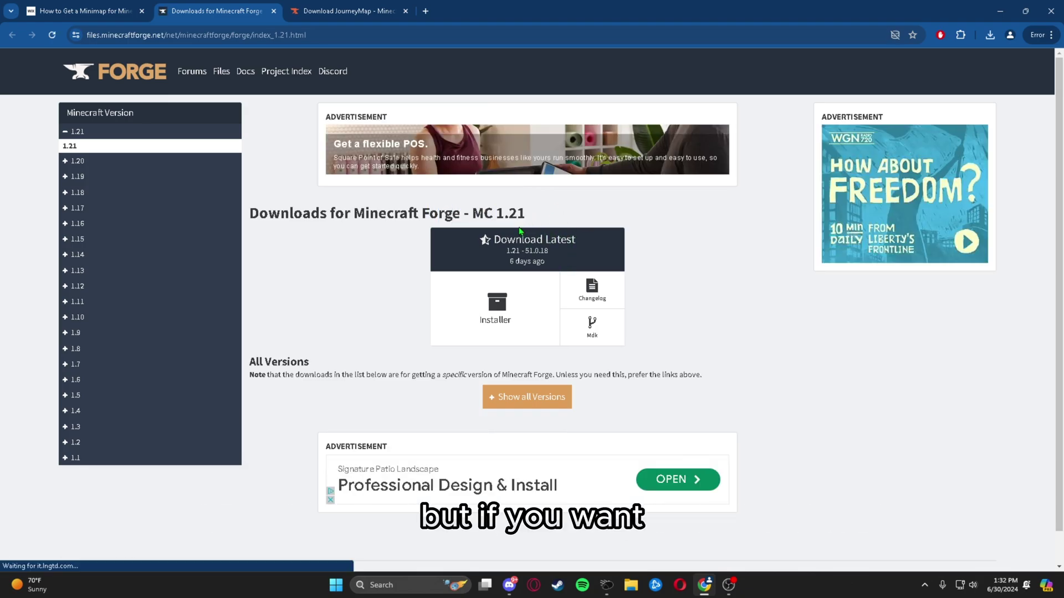
Download the latest Forge 1.21 installer, skipping the advertisement page and keeping the unverified file.
click(512, 321)
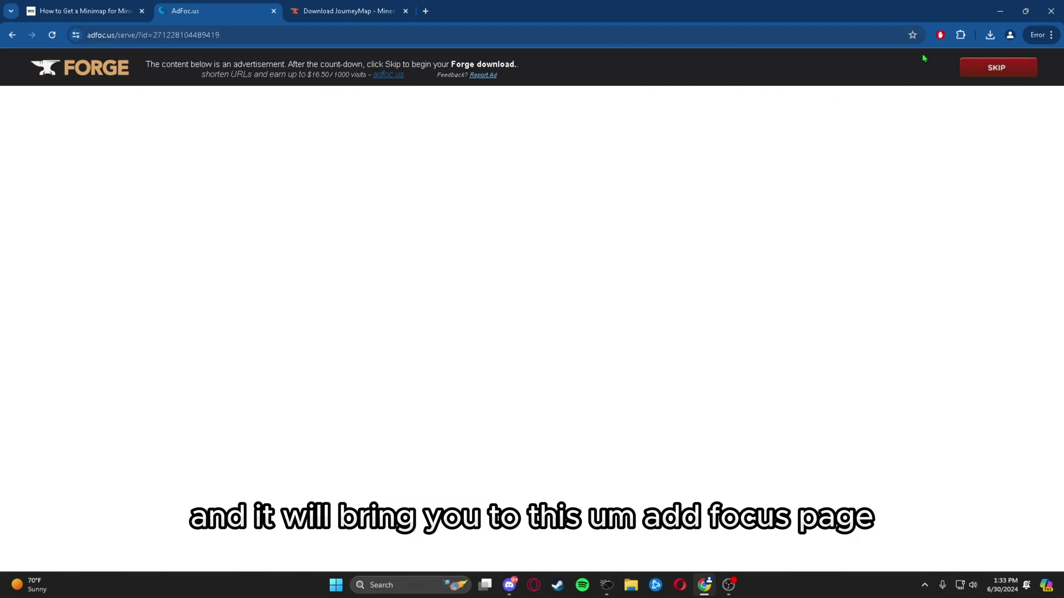
click(971, 66)
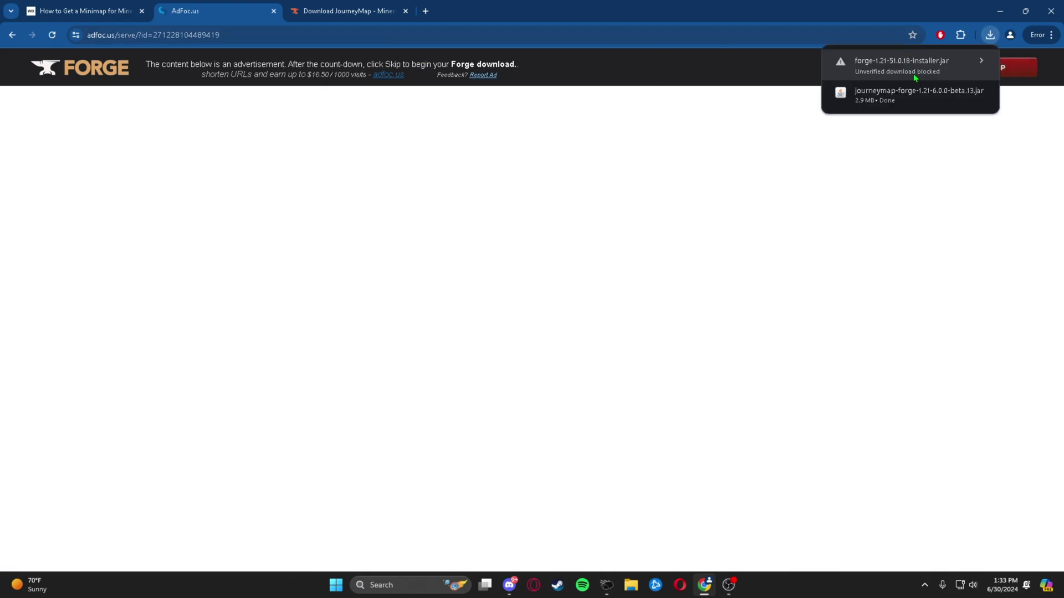
click(980, 61)
click(932, 138)
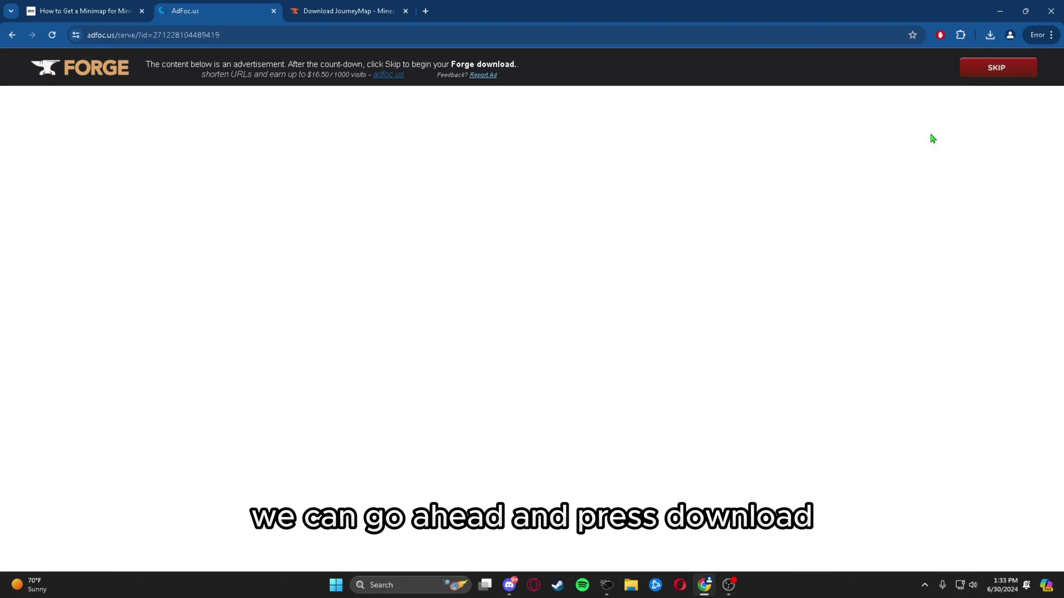
Place the downloaded Forge installer and JourneyMap files on the desktop and close the browser.
double_click(887, 17)
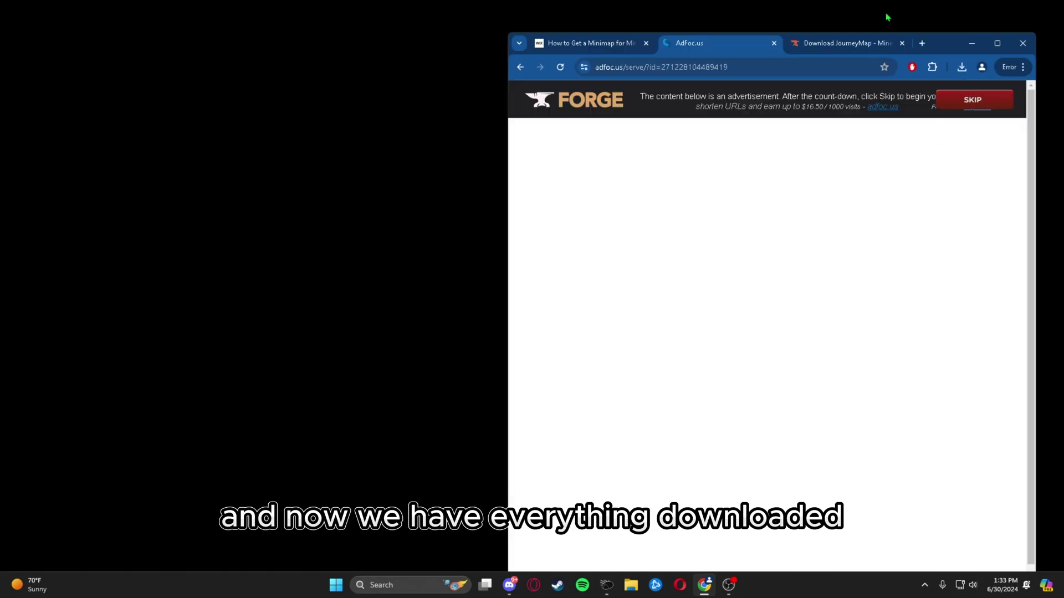
click(963, 67)
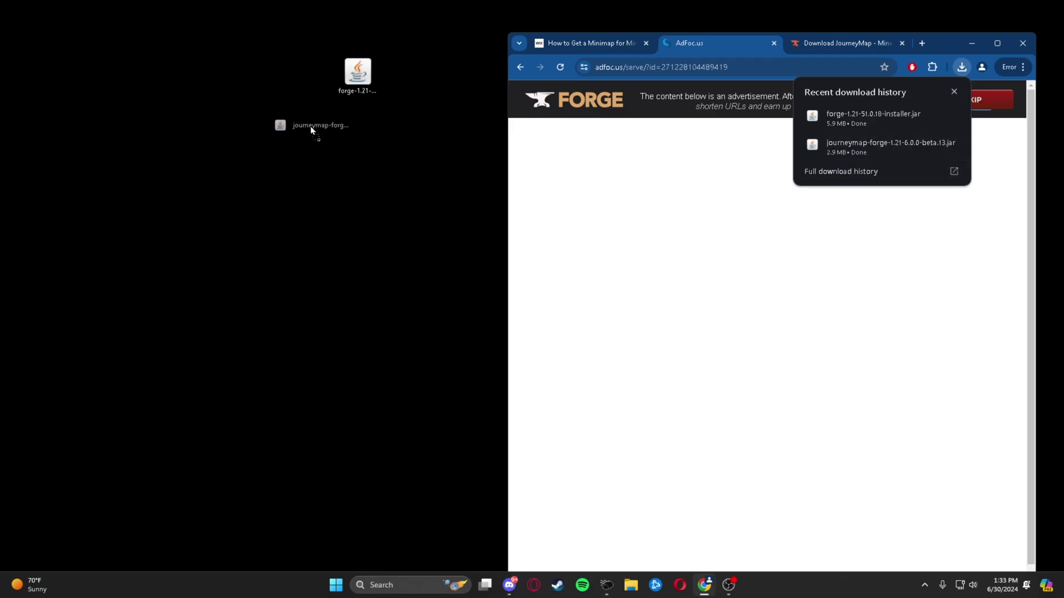
drag(329, 139, 415, 121)
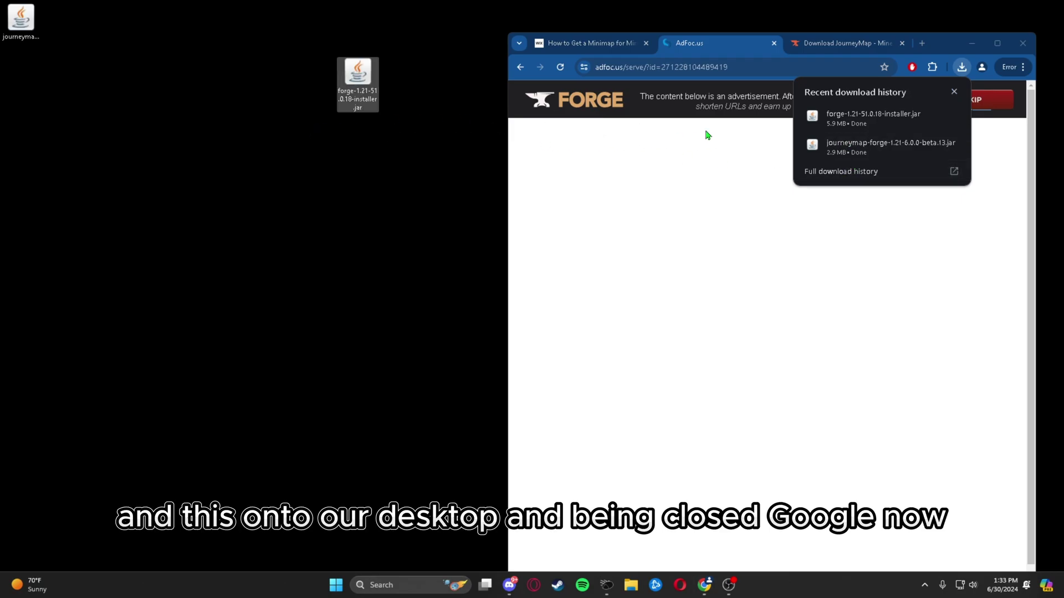
click(1022, 42)
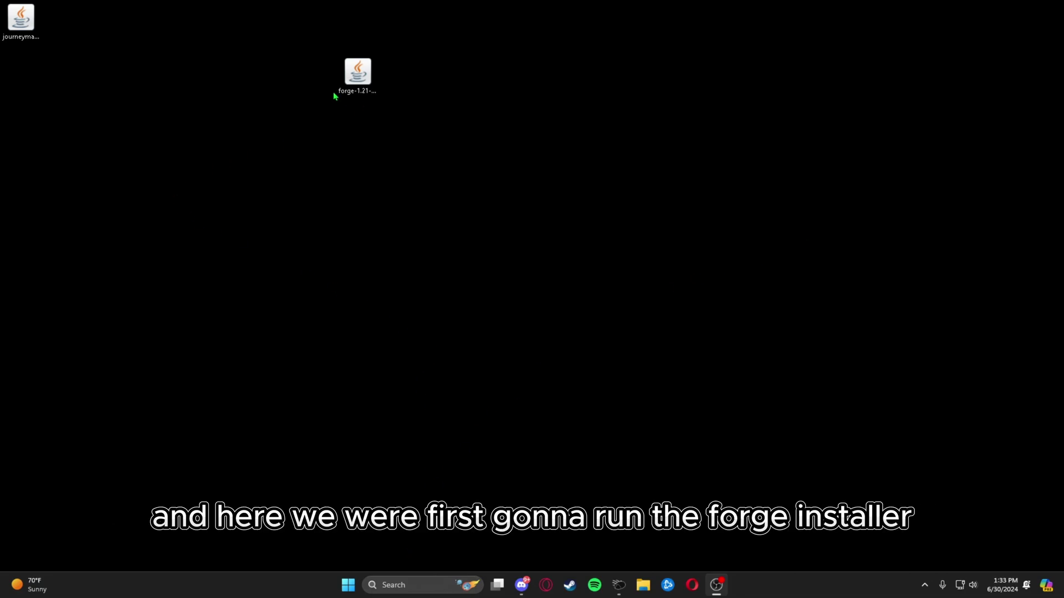
Run the Forge 1.21-51.0.18 installer from the desktop and install the client into the .minecraft folder.
right_click(363, 89)
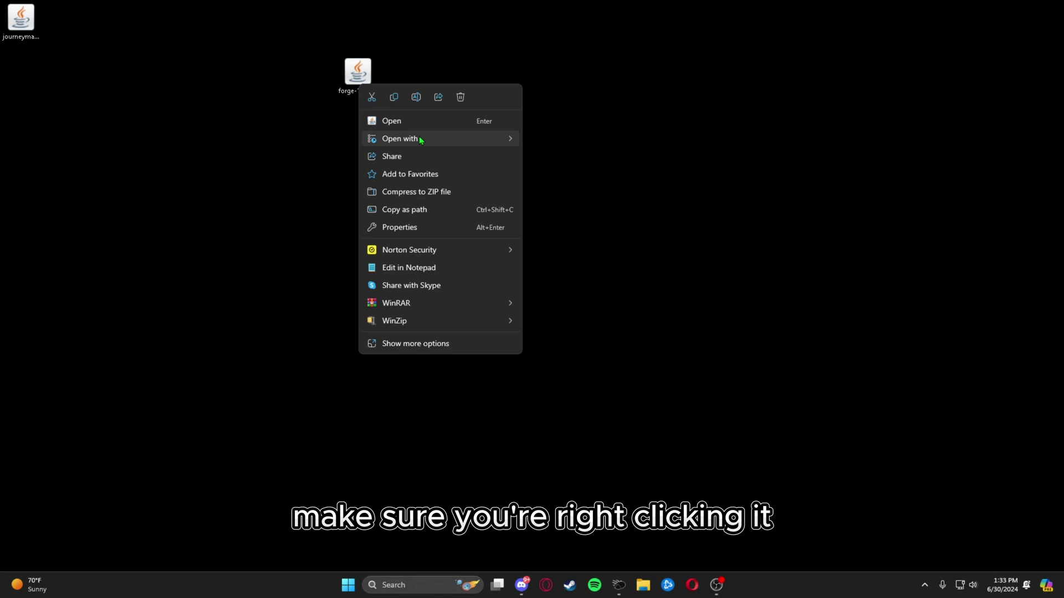
mouse_move(467, 142)
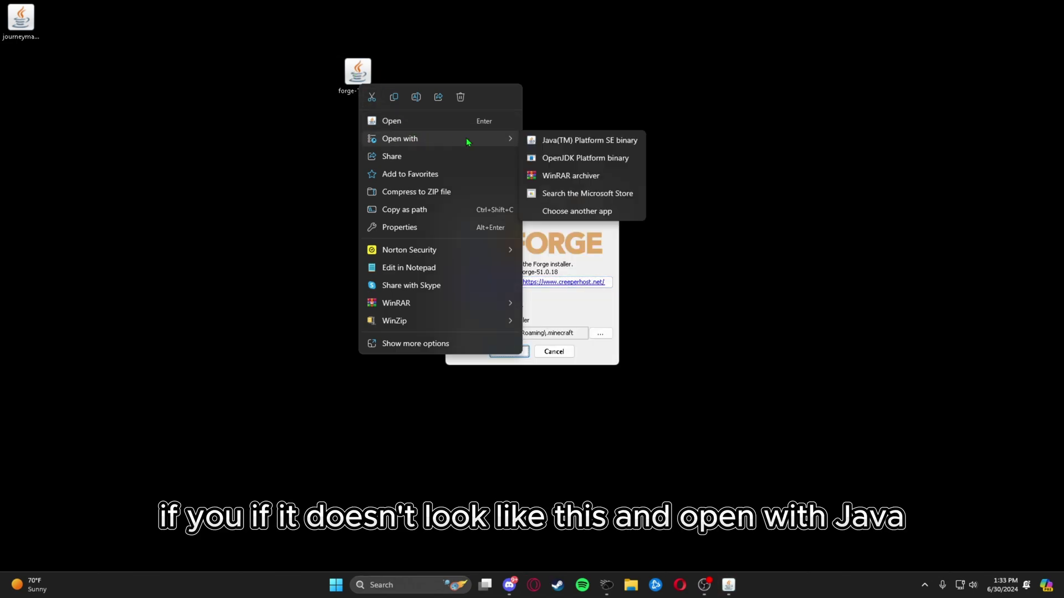
click(746, 149)
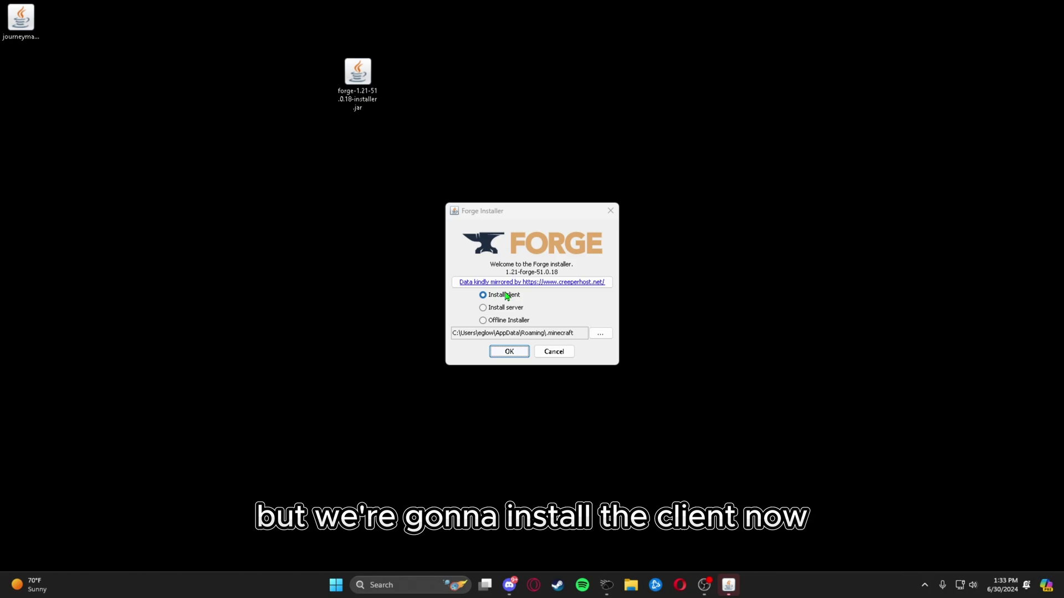
click(509, 352)
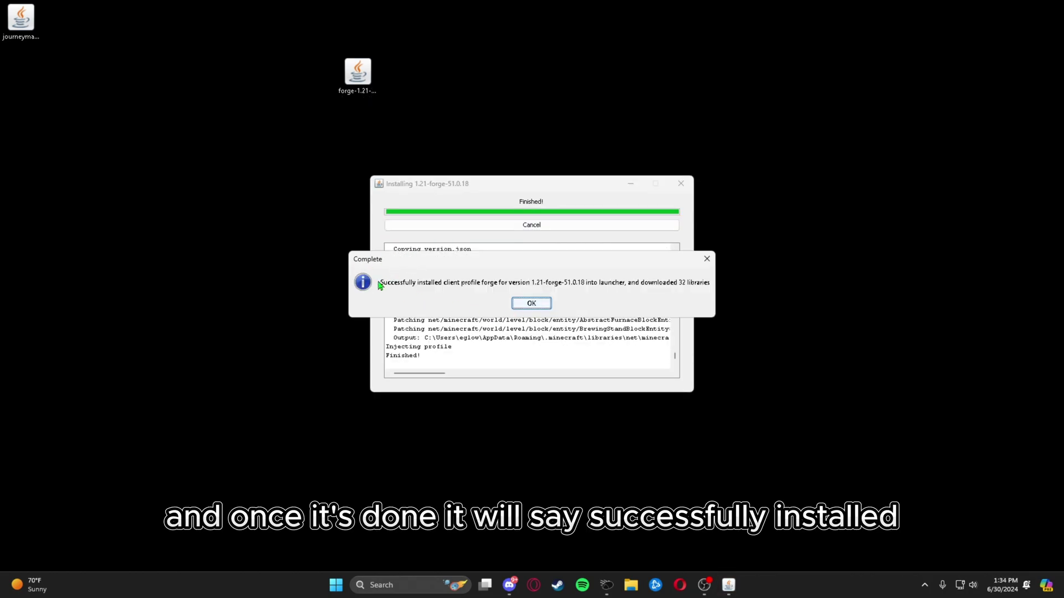
click(526, 307)
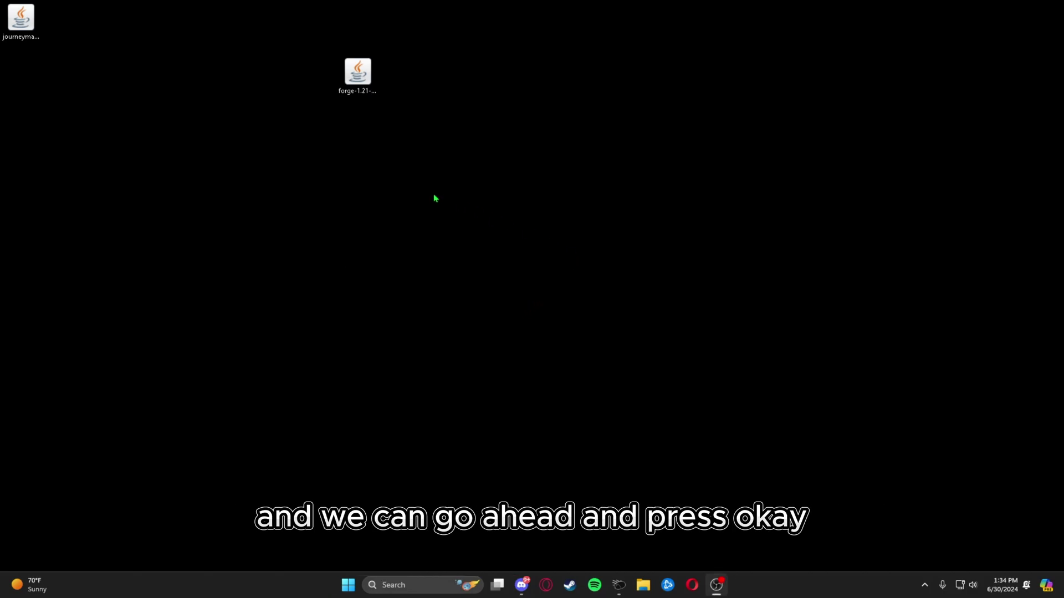
Open the Minecraft Launcher and select the forge installation 1.21-forge-51.0.18 for Java Edition.
click(410, 585)
text(mi)
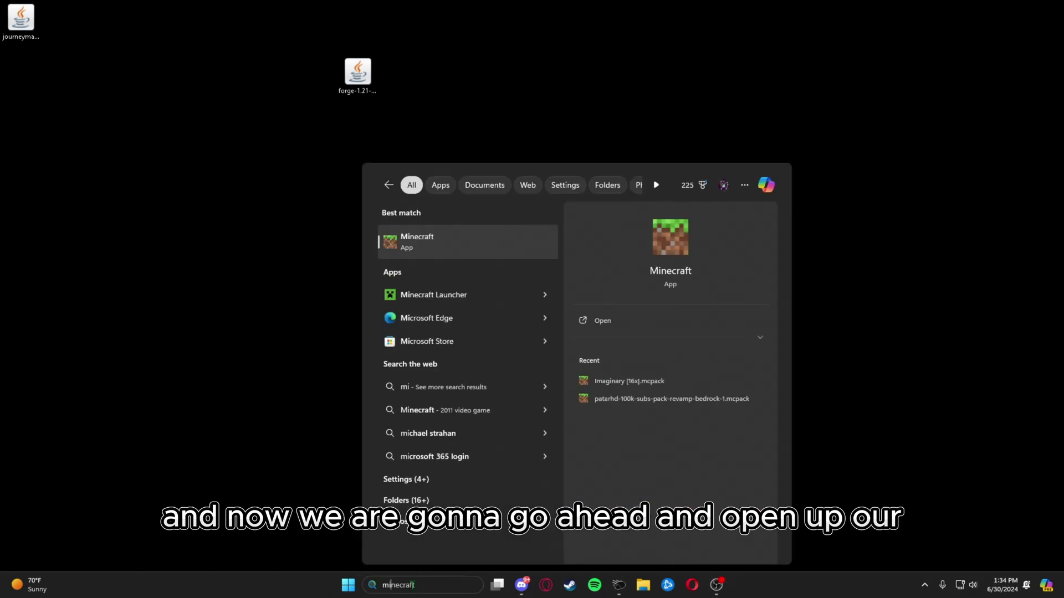
text(necraft launcher)
key(Return)
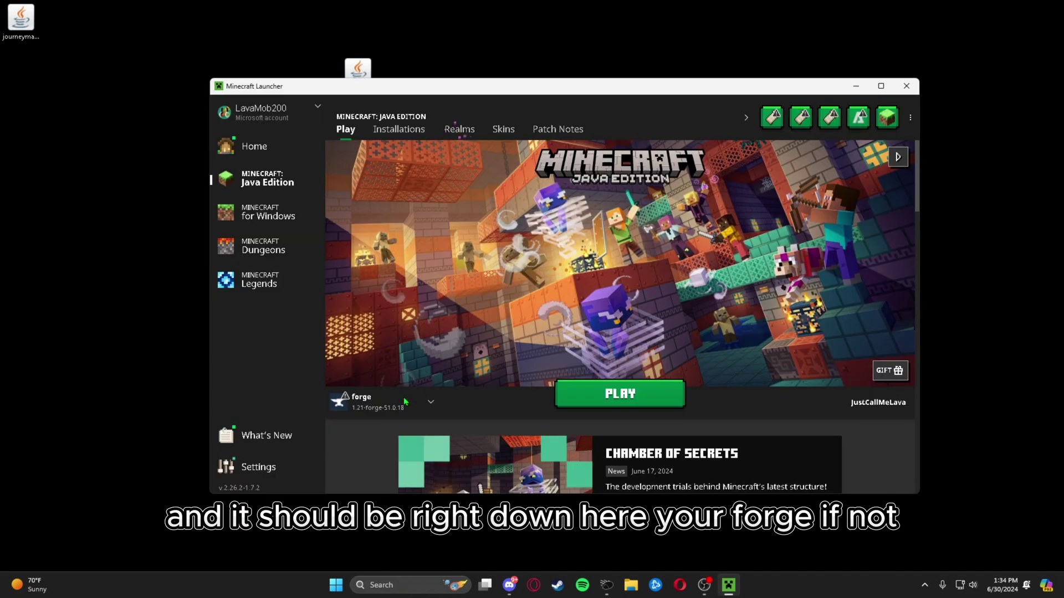
click(364, 398)
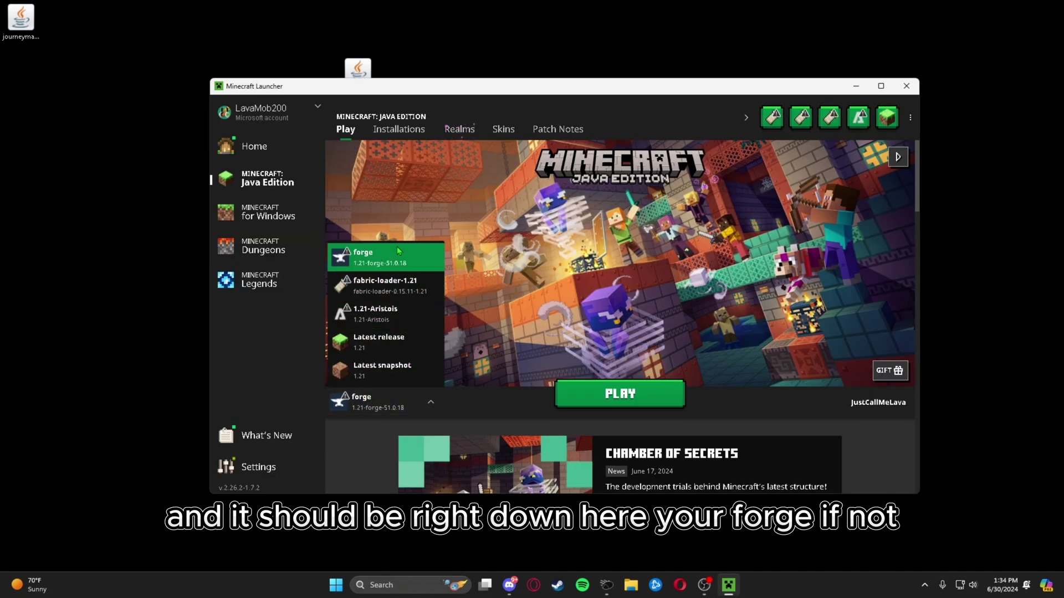
click(370, 259)
click(407, 130)
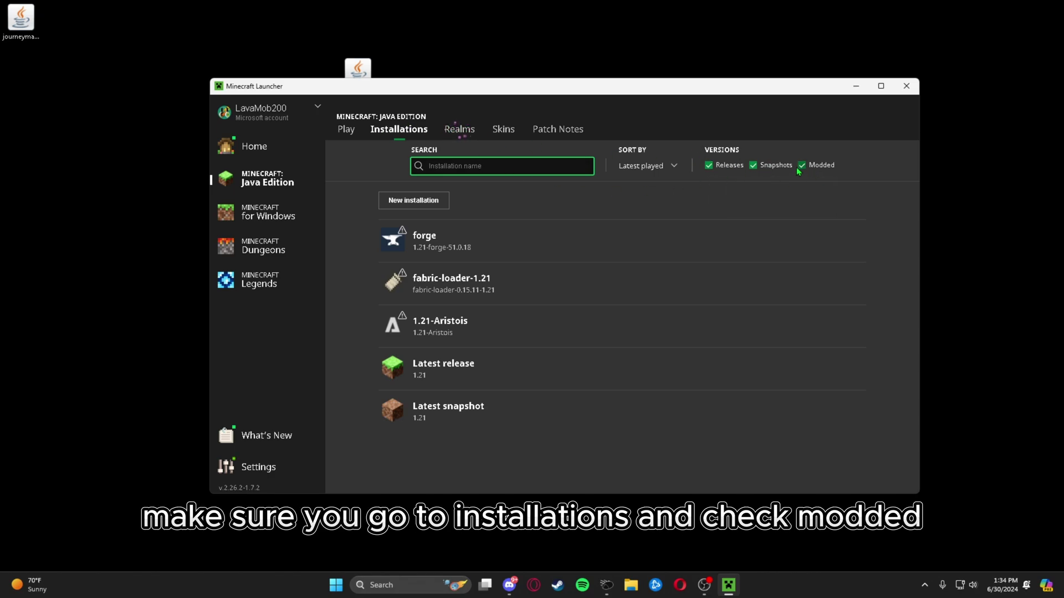
click(415, 200)
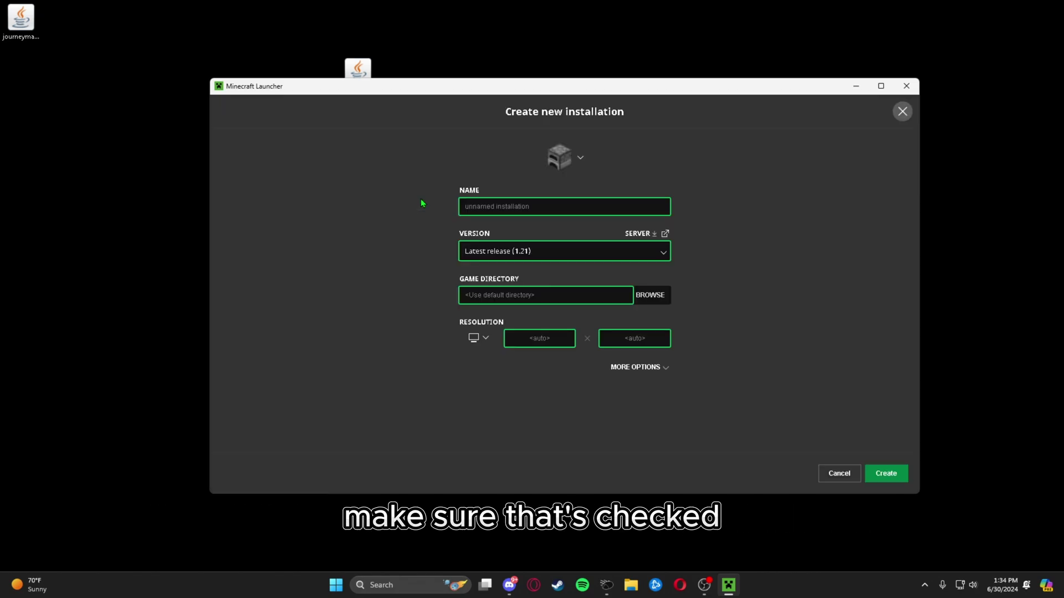
click(527, 252)
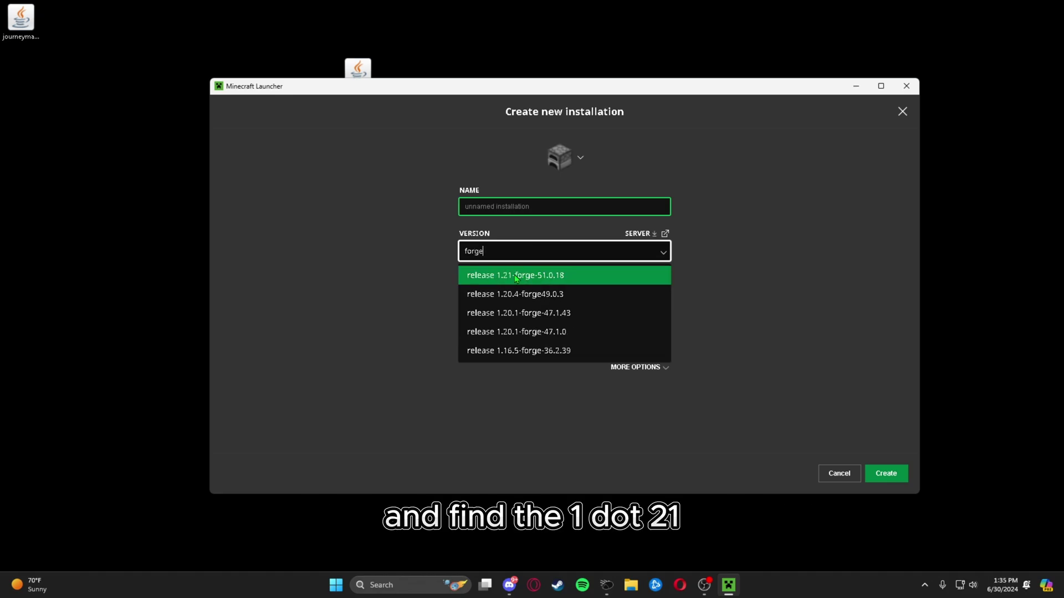
click(838, 472)
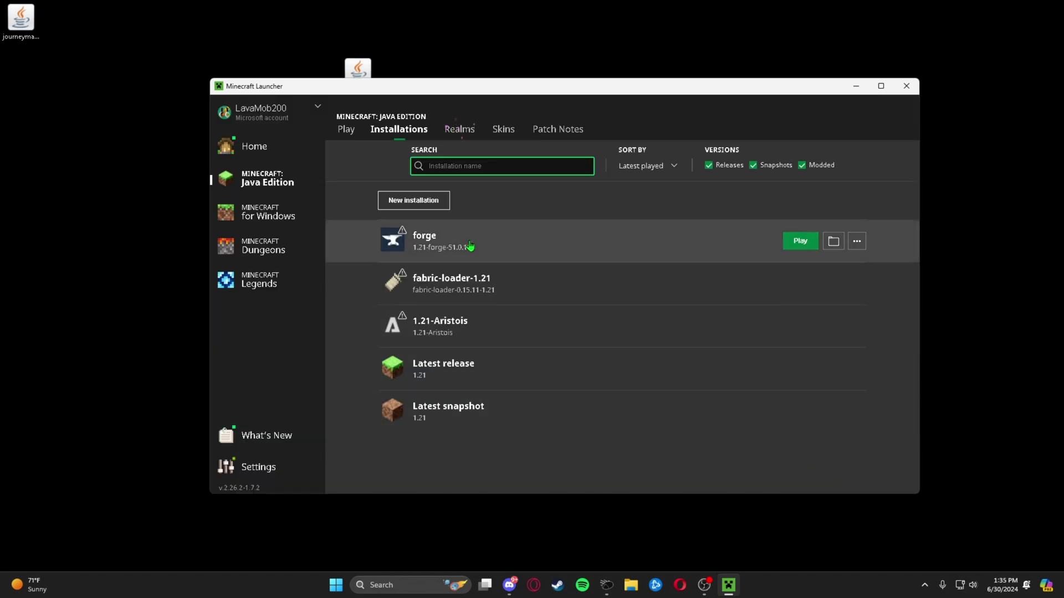
Open the forge installation's .minecraft folder and delete its existing mods folder.
click(834, 241)
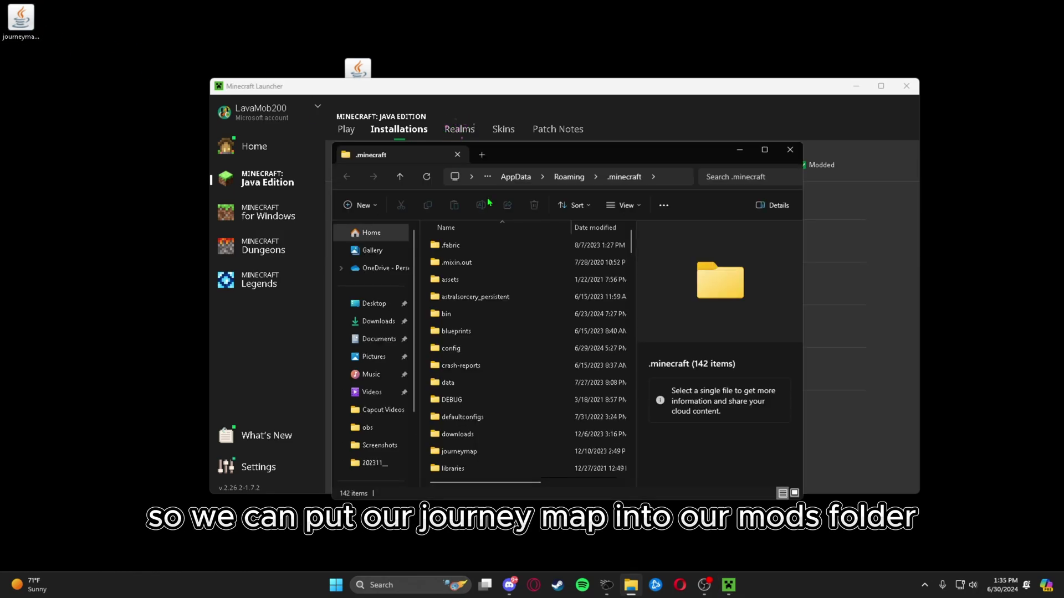
scroll(516, 311, down, 3)
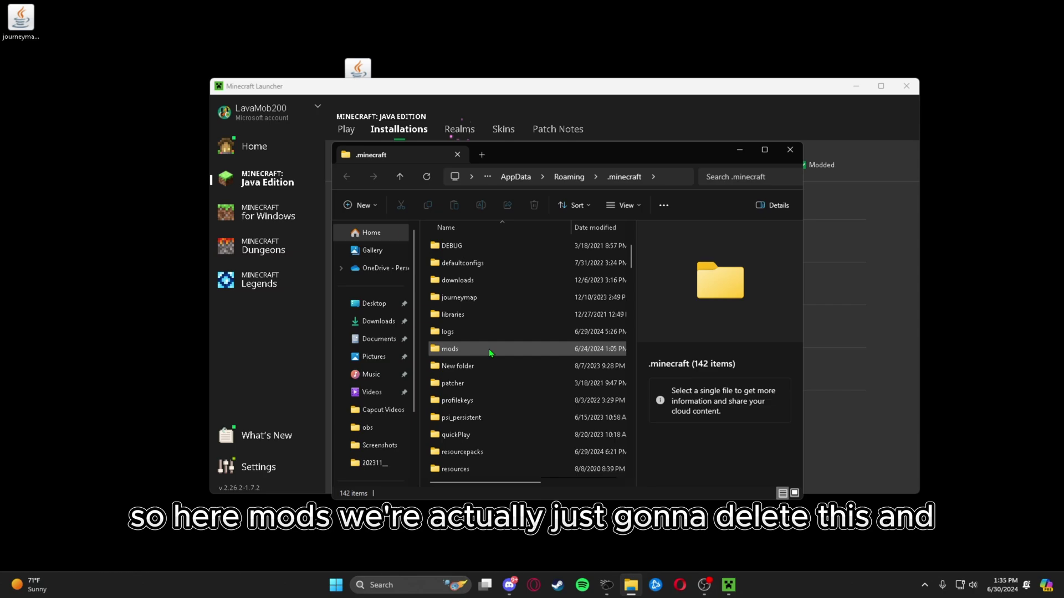
click(474, 349)
right_click(463, 351)
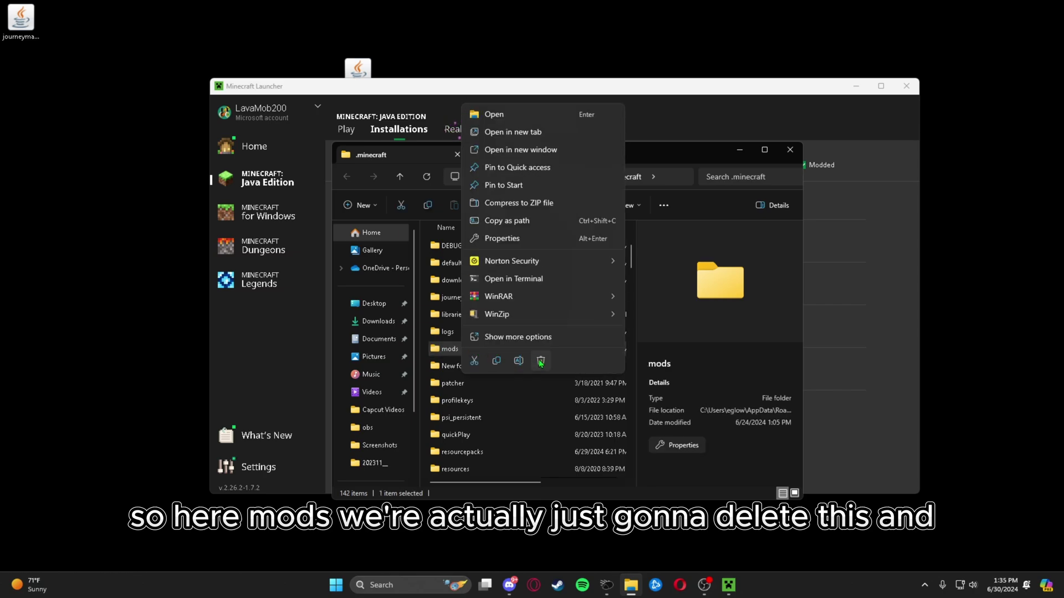
click(539, 362)
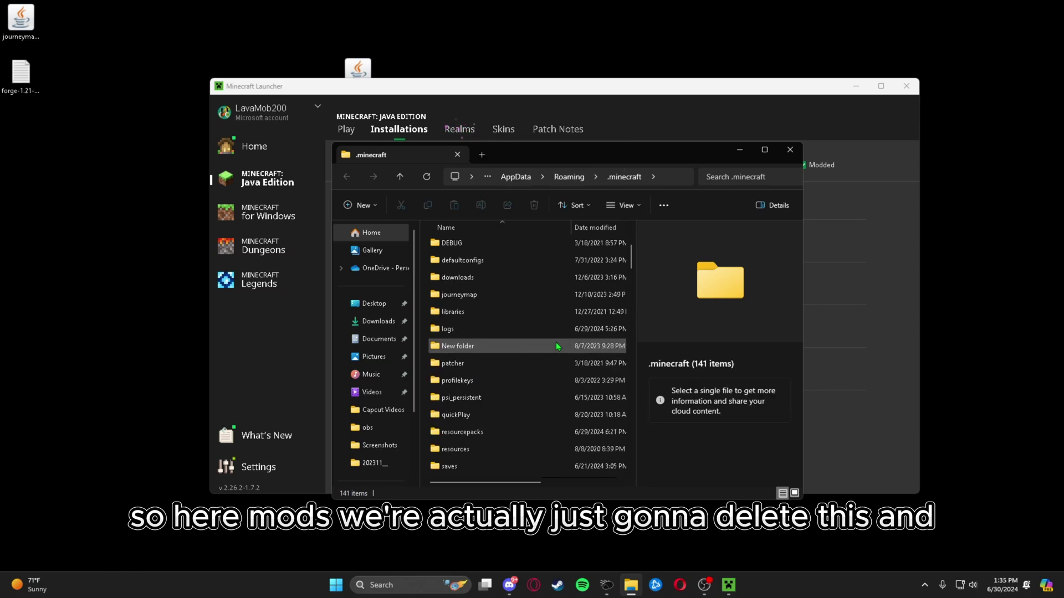
Create a new folder named mods inside the .minecraft folder.
scroll(548, 310, up, 3)
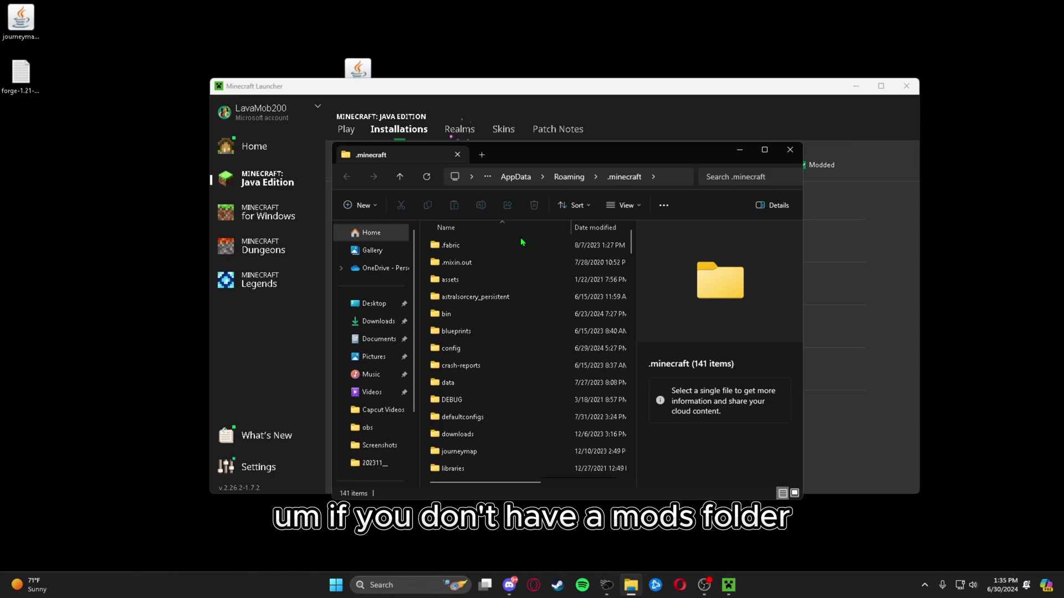
right_click(520, 238)
mouse_move(610, 320)
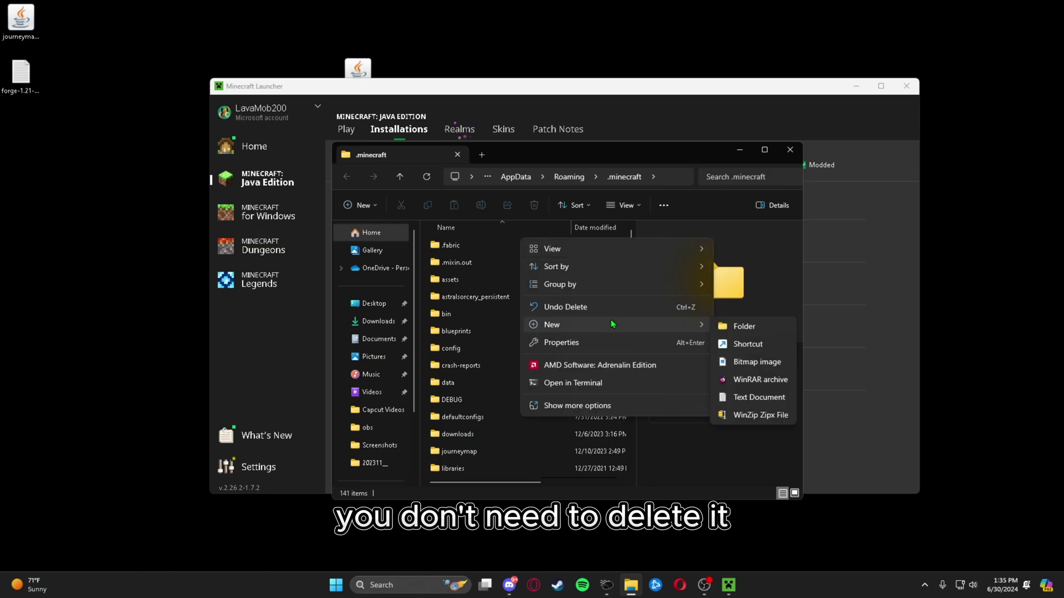
click(730, 329)
text(m)
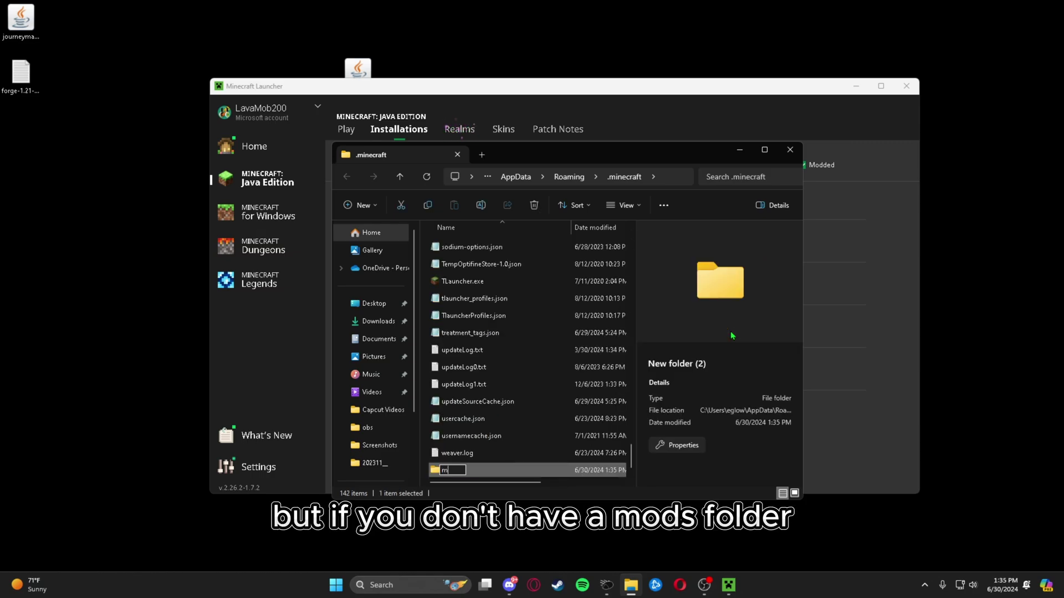
text(ods)
key(Return)
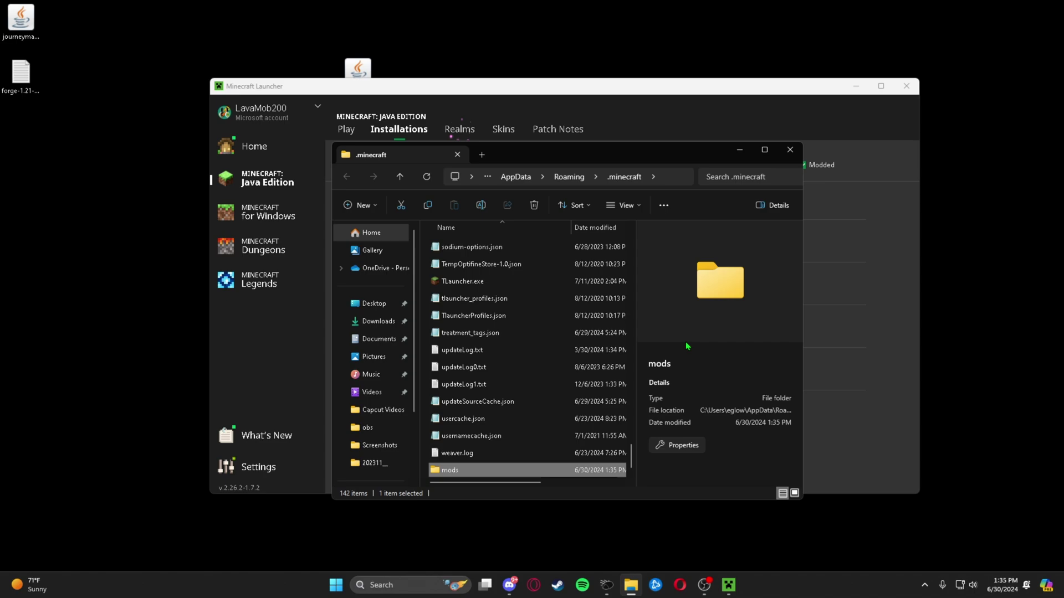
Move the JourneyMap jar file from the desktop into the new mods folder and close the folder window.
double_click(468, 476)
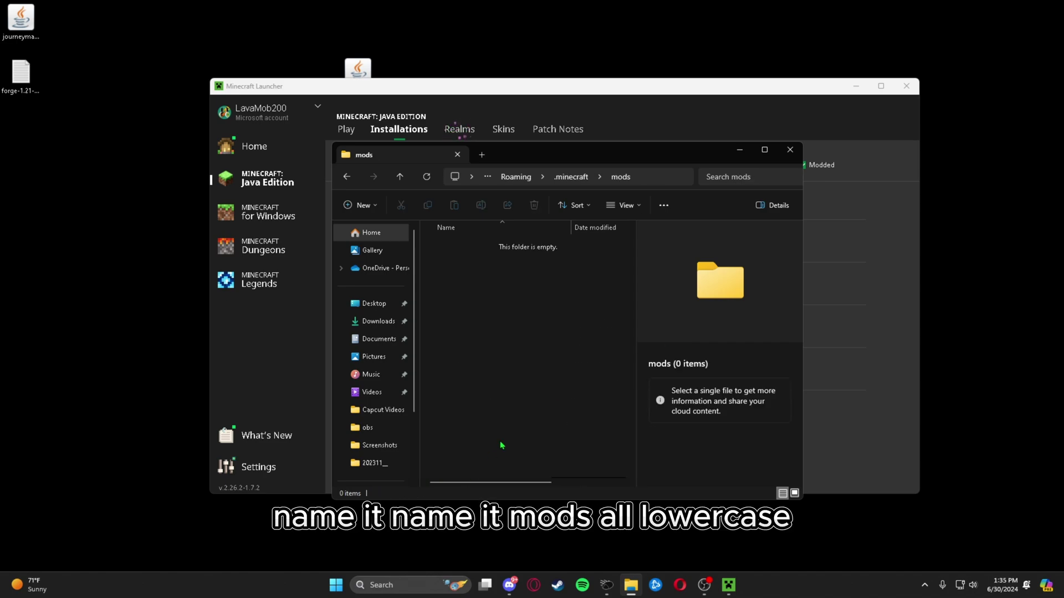
drag(21, 20, 503, 315)
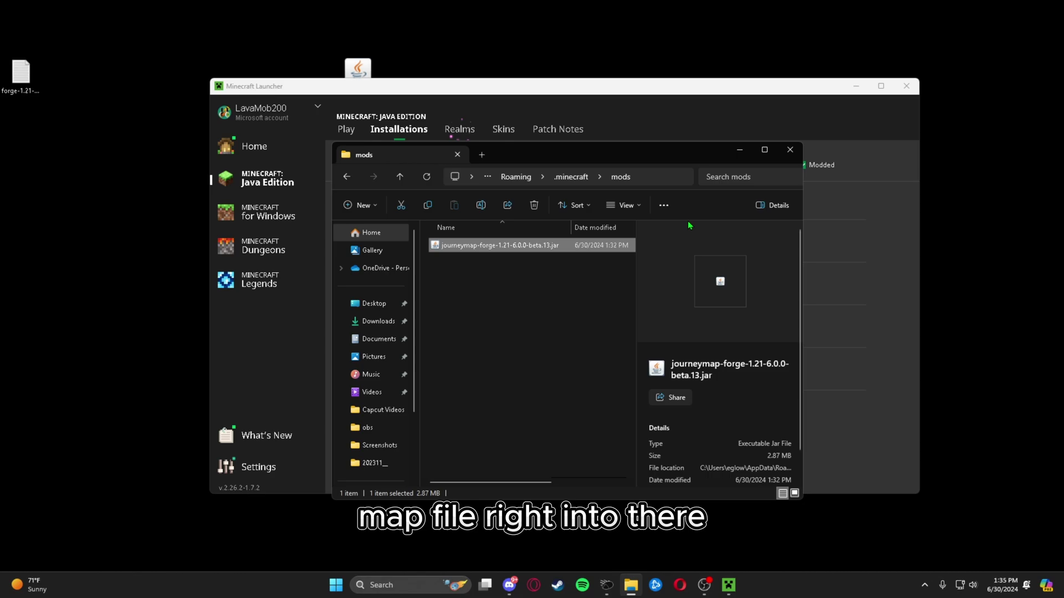
click(791, 157)
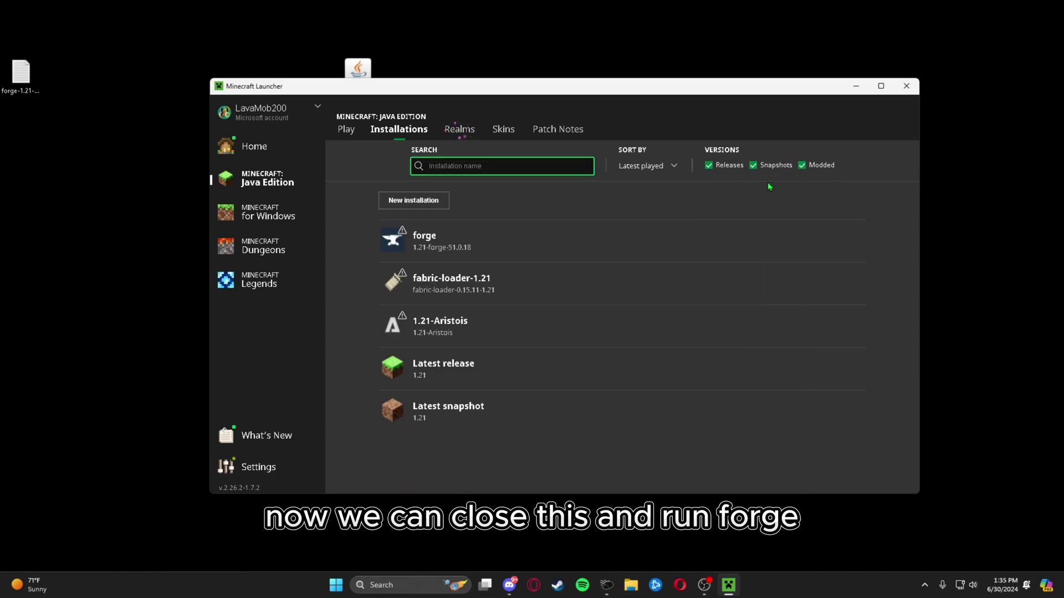
Launch the forge installation and view the JourneyMap API and Journeymap entries in the game's mod list, then leave the list.
click(801, 242)
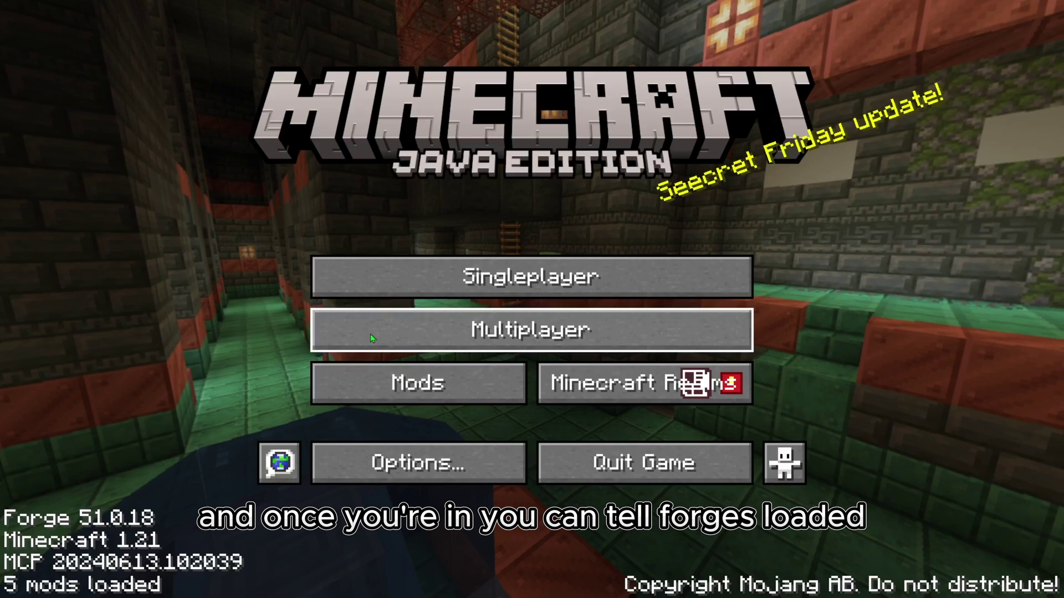
click(422, 387)
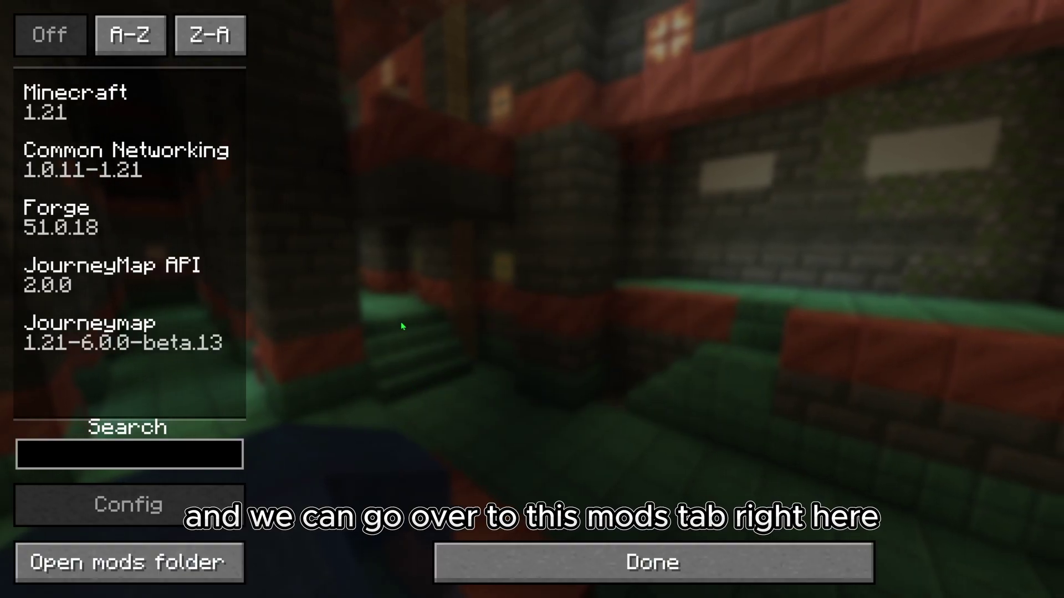
click(104, 280)
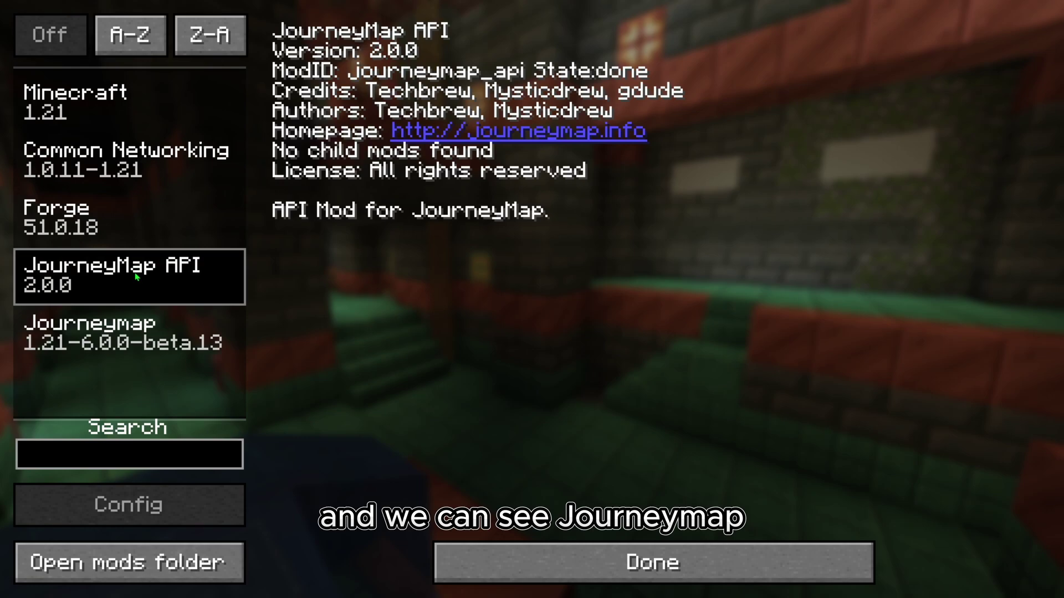
click(108, 332)
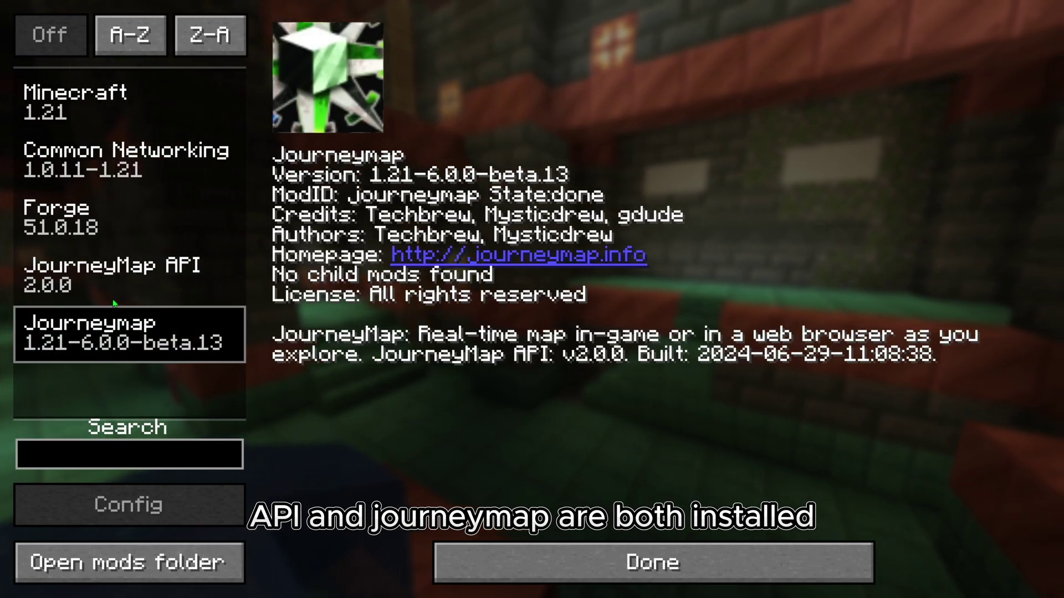
click(562, 550)
Load the singleplayer world New World (2), the Creative Mode world for version 1.21.
click(532, 275)
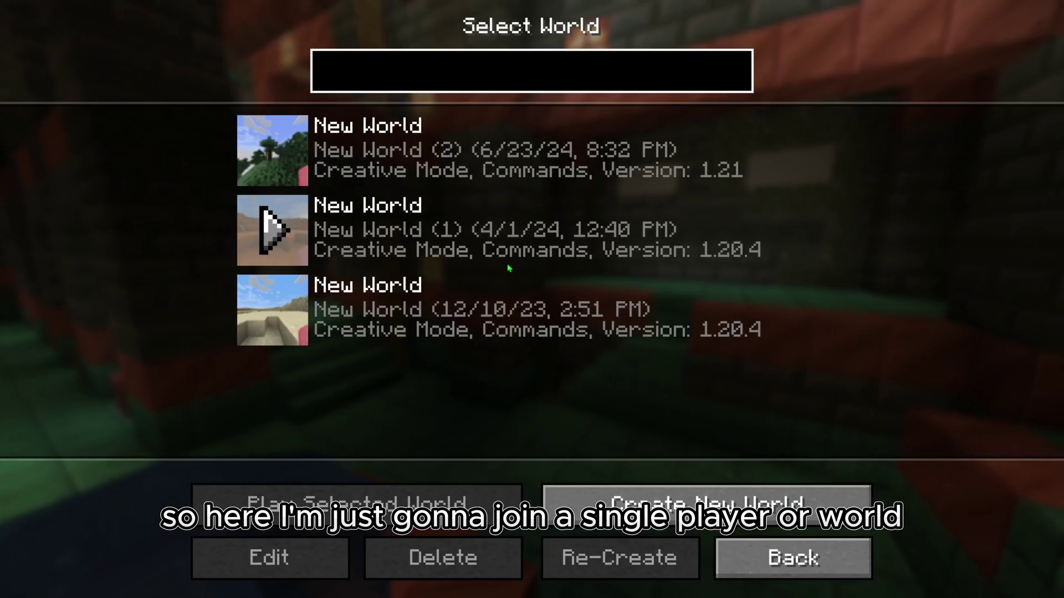
click(486, 179)
click(485, 179)
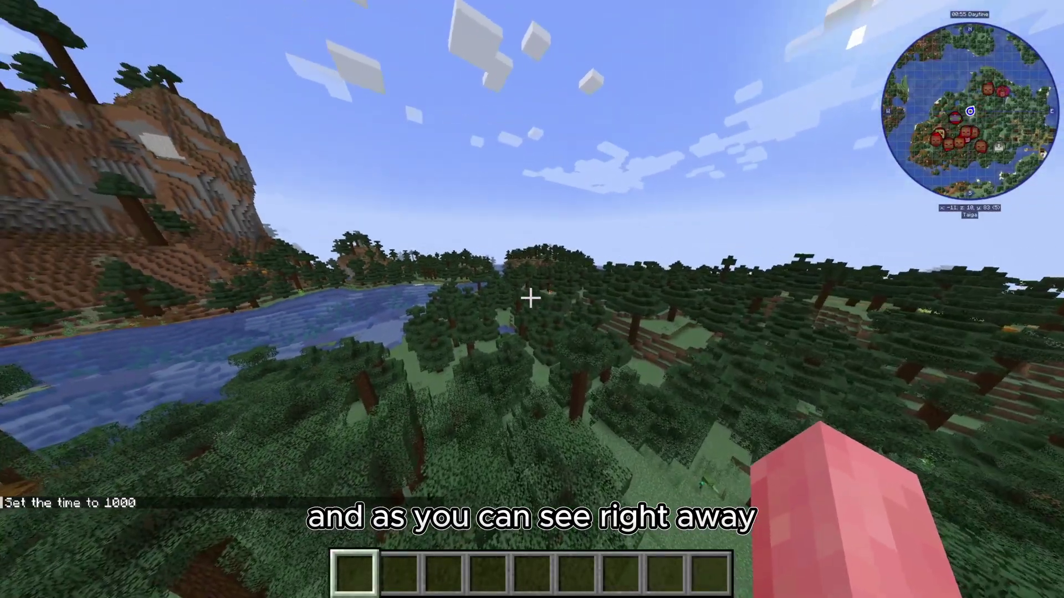
Read the JourneyMap hint in the chat and open the fullscreen map, dismissing the What's New page.
key(t)
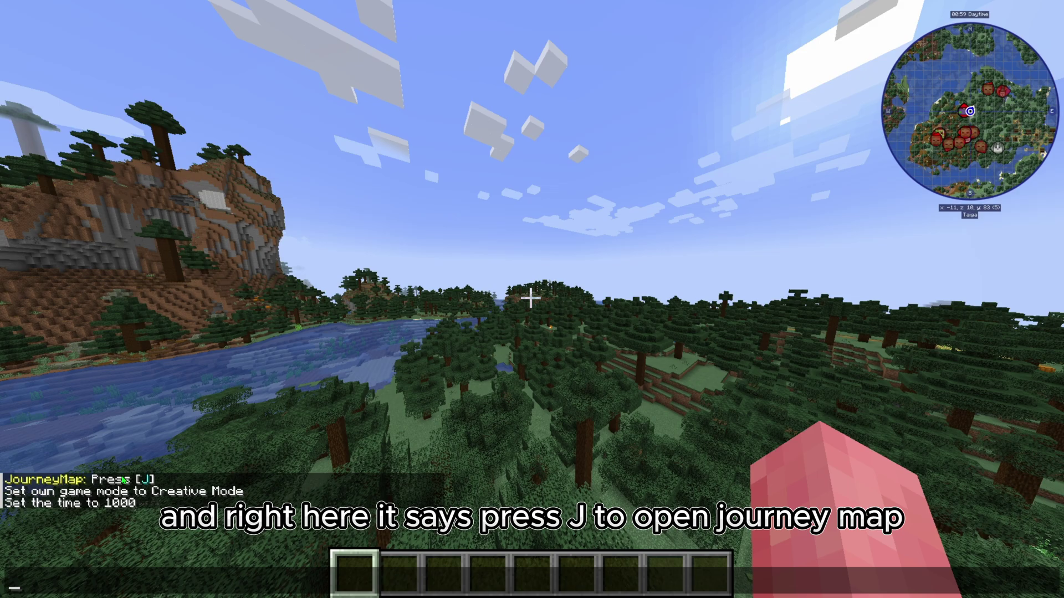
key(Escape)
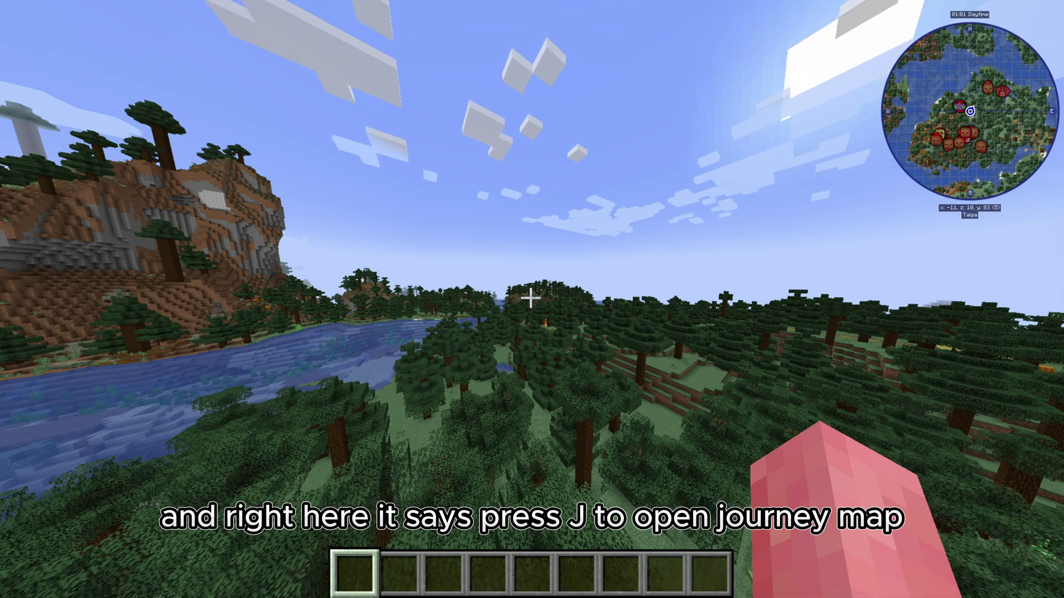
key(j)
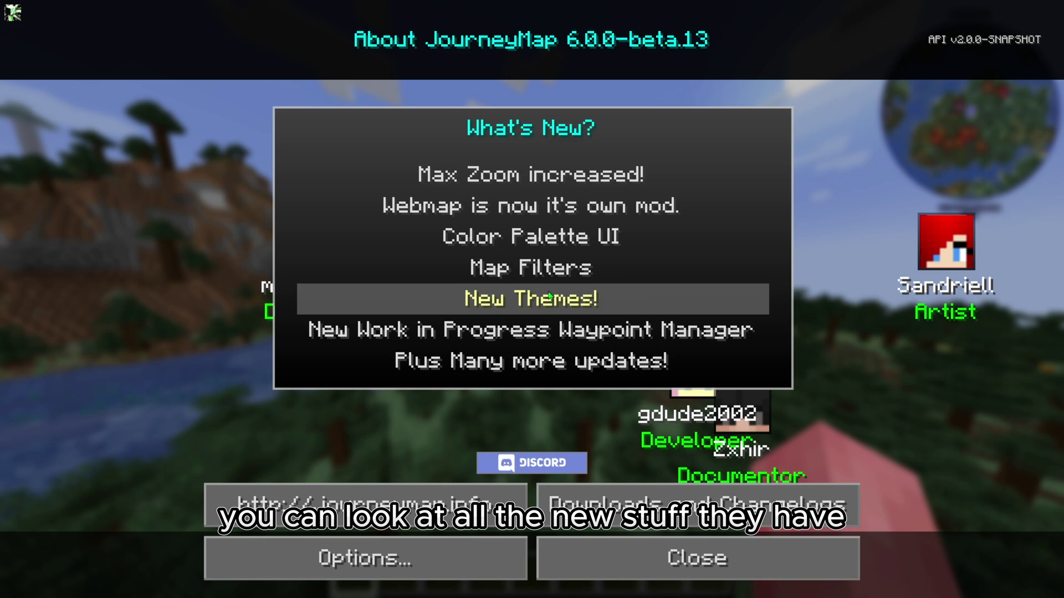
click(620, 542)
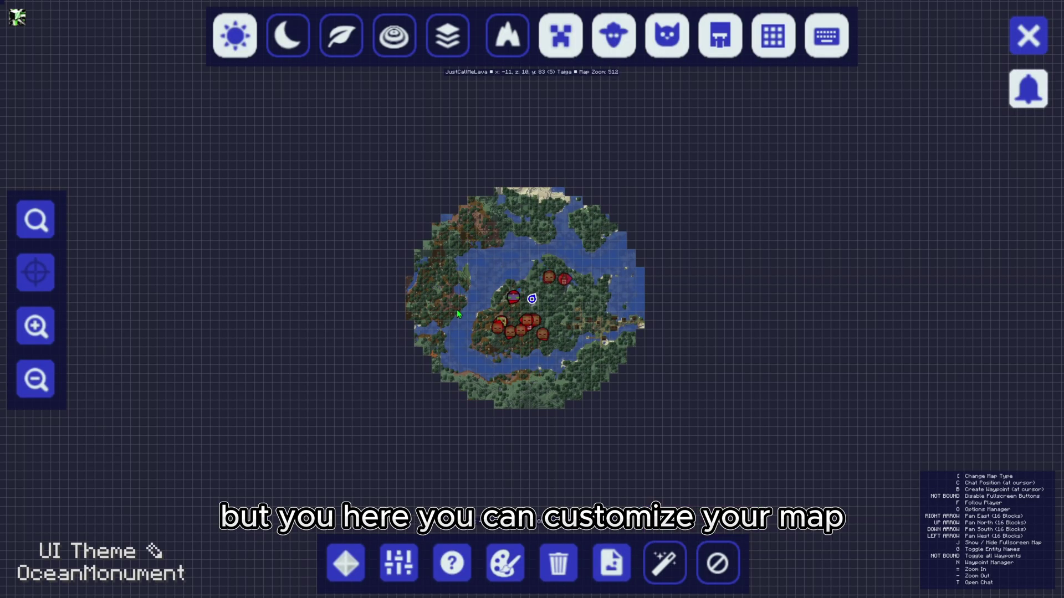
Save a new Overworld waypoint at the current location, X -11, Z 10, Y 83, and close the fullscreen map.
click(346, 564)
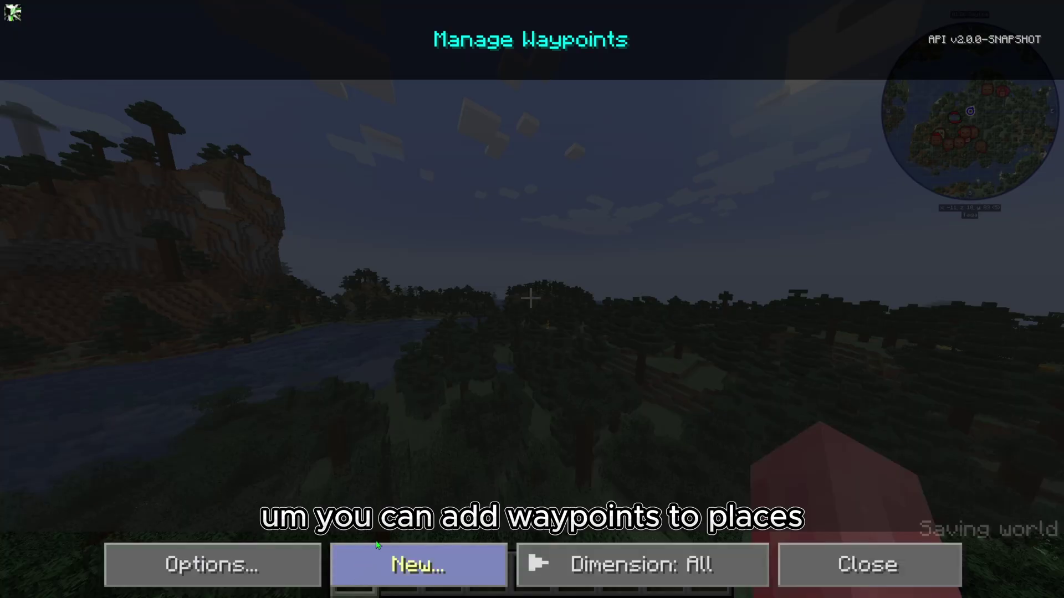
click(417, 548)
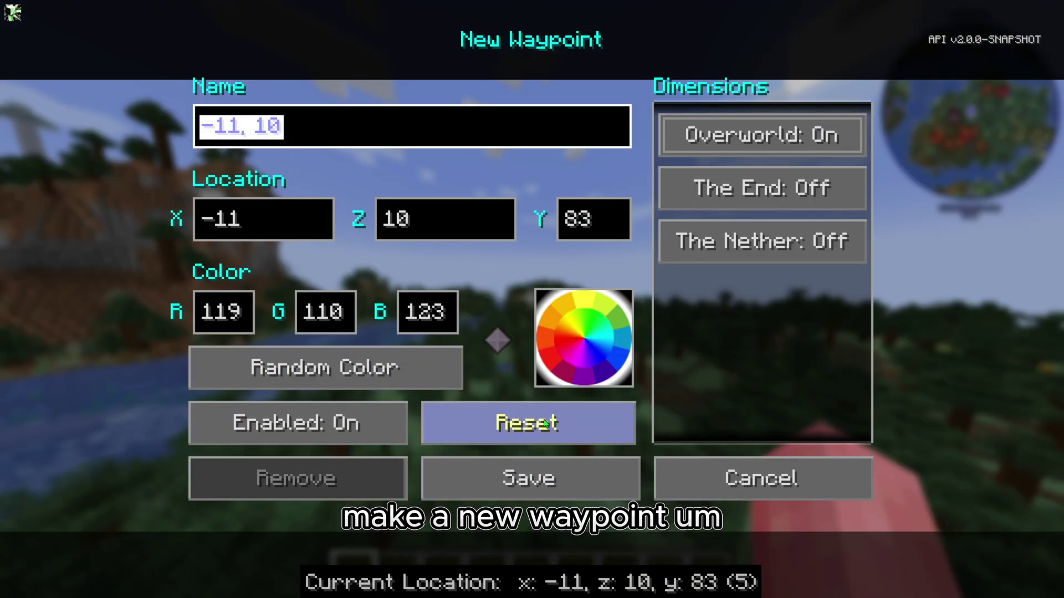
click(600, 477)
click(868, 564)
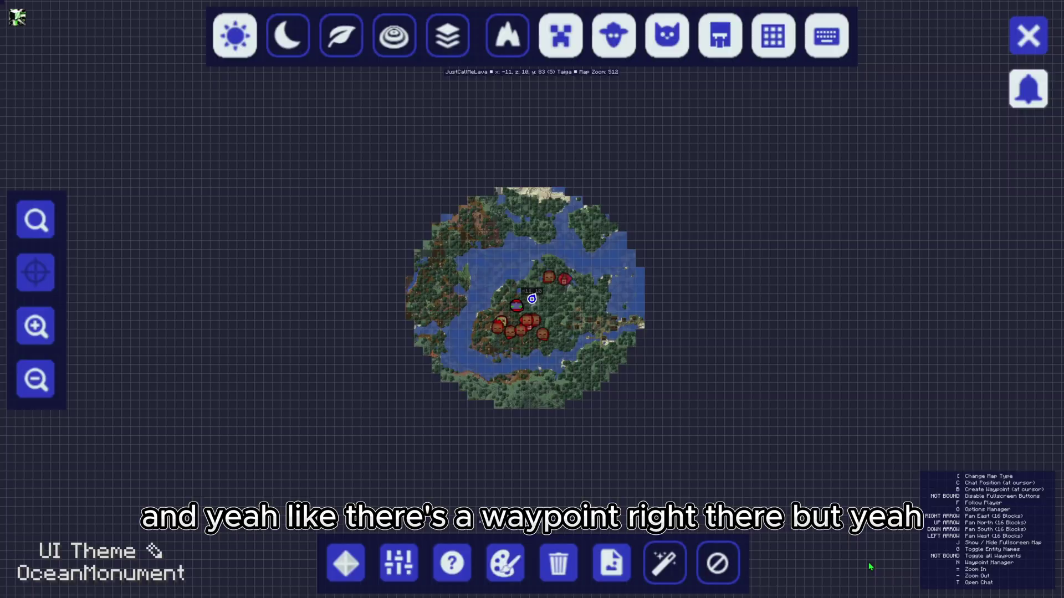
key(Escape)
Fly around the new waypoint to examine its beam and label in the world and its marker on the minimap.
key(s)
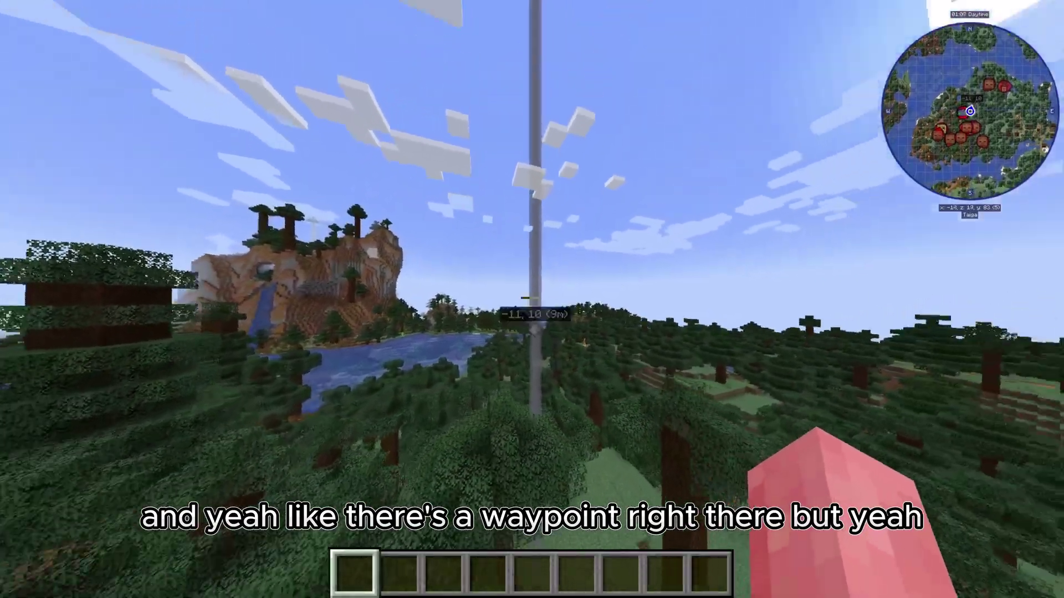
key(s)
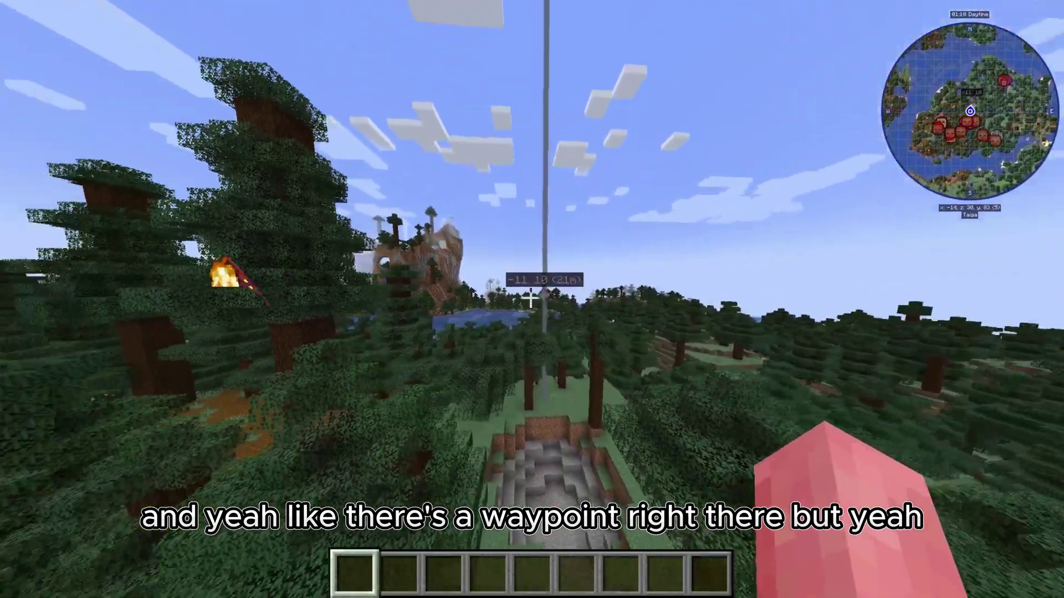
key(space)
key(d)
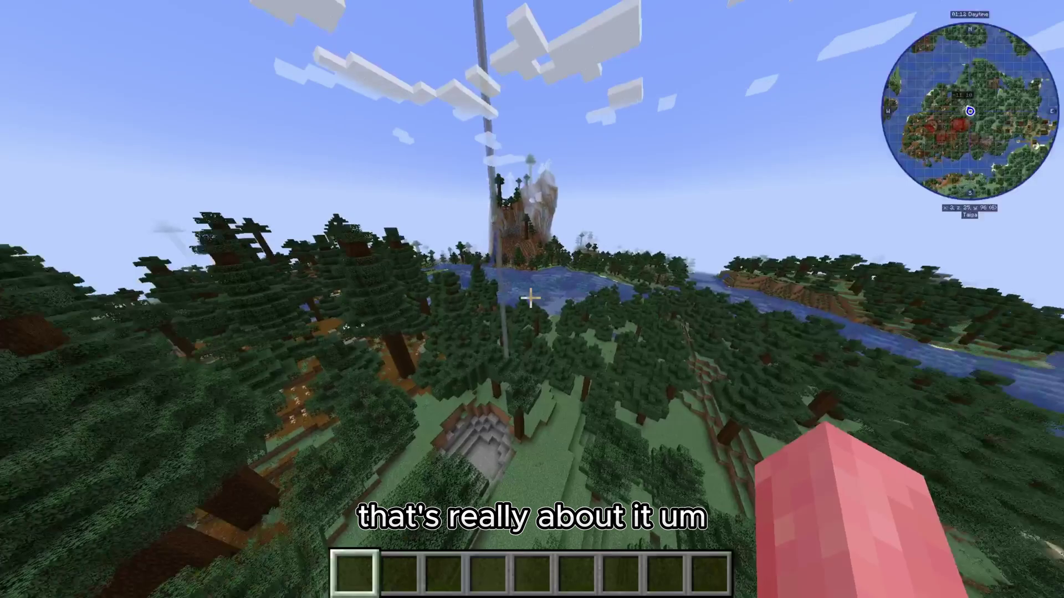
key(w)
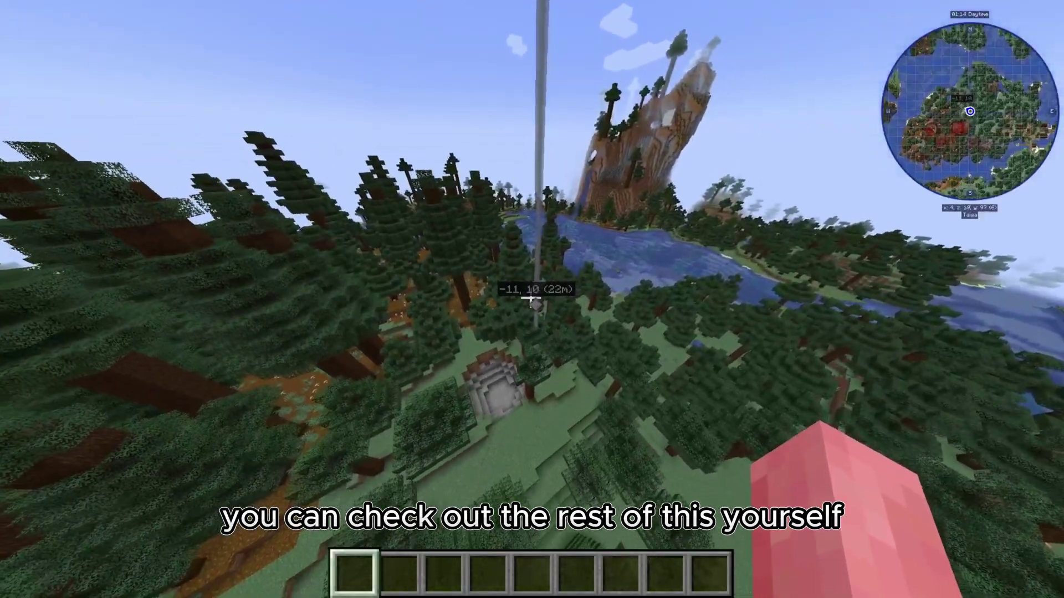
key(w)
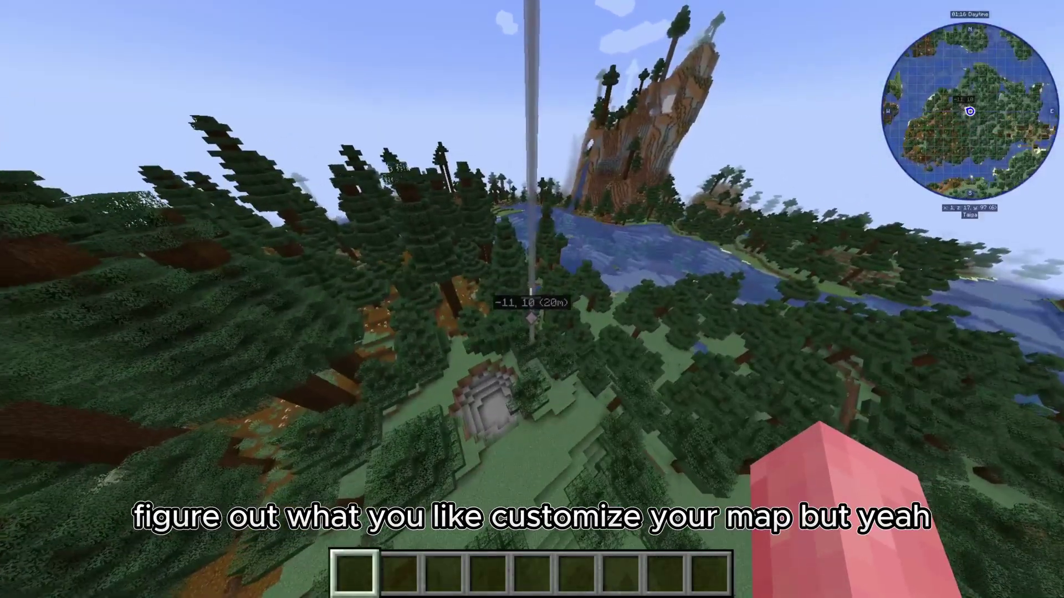
key(s)
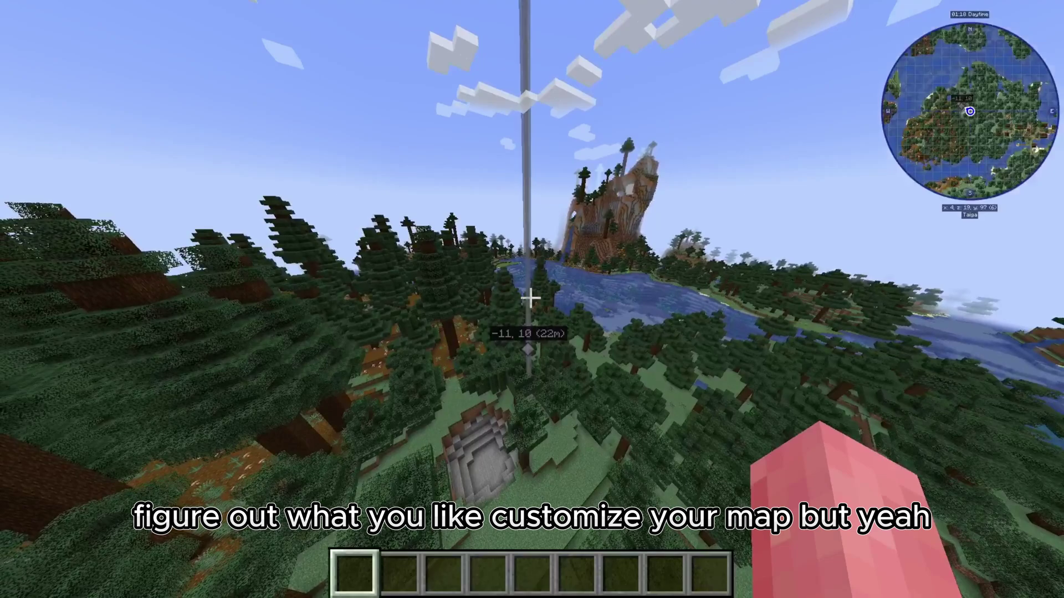